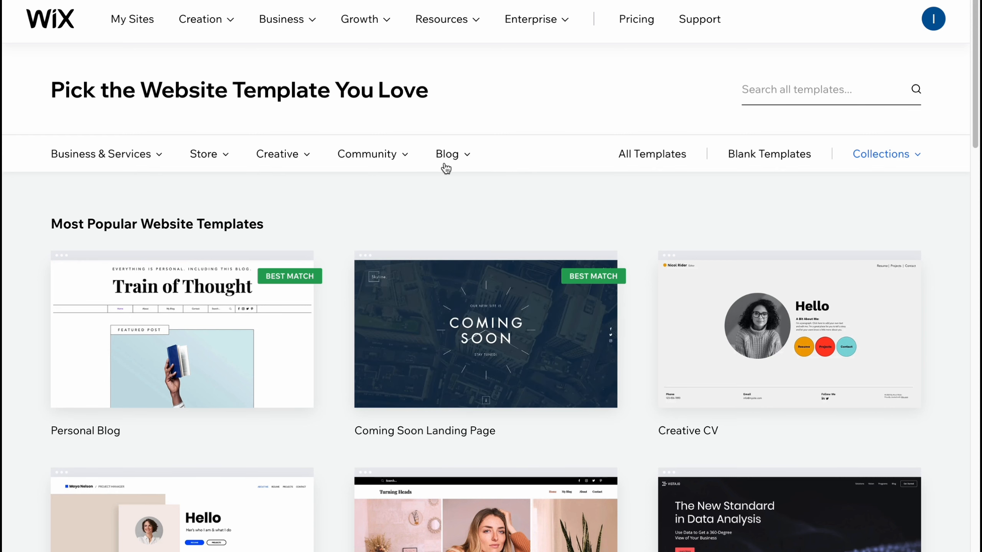
Step: Browse the Real Estate website templates in the Business & Services category
mouse_move(107, 158)
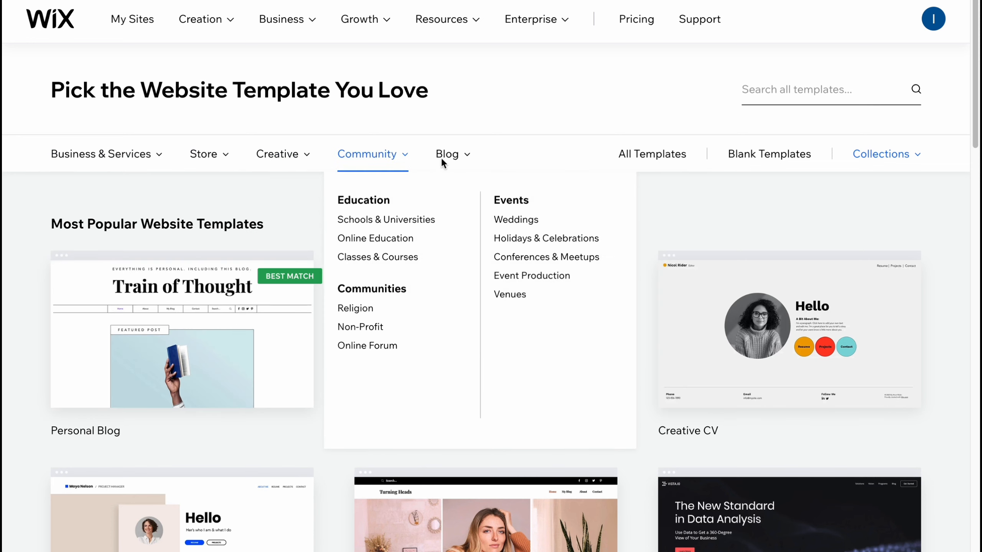
mouse_move(458, 163)
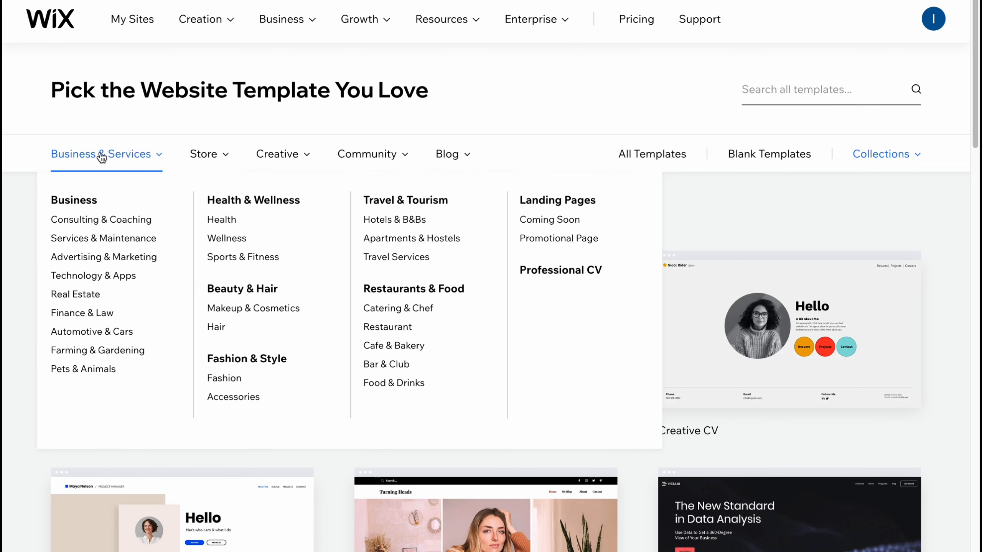
left_click(80, 297)
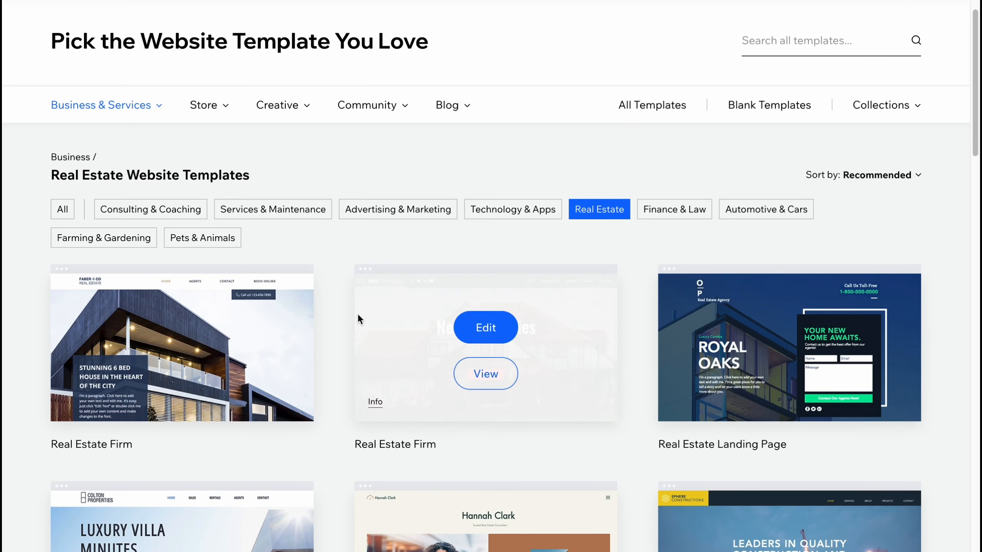
scroll(288, 332, "down", 7)
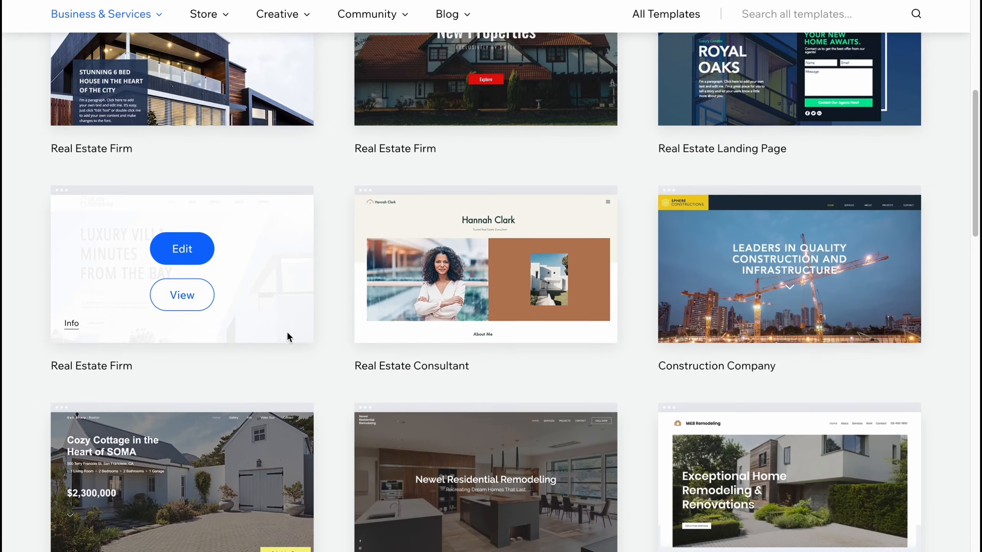
scroll(288, 333, "down", 7)
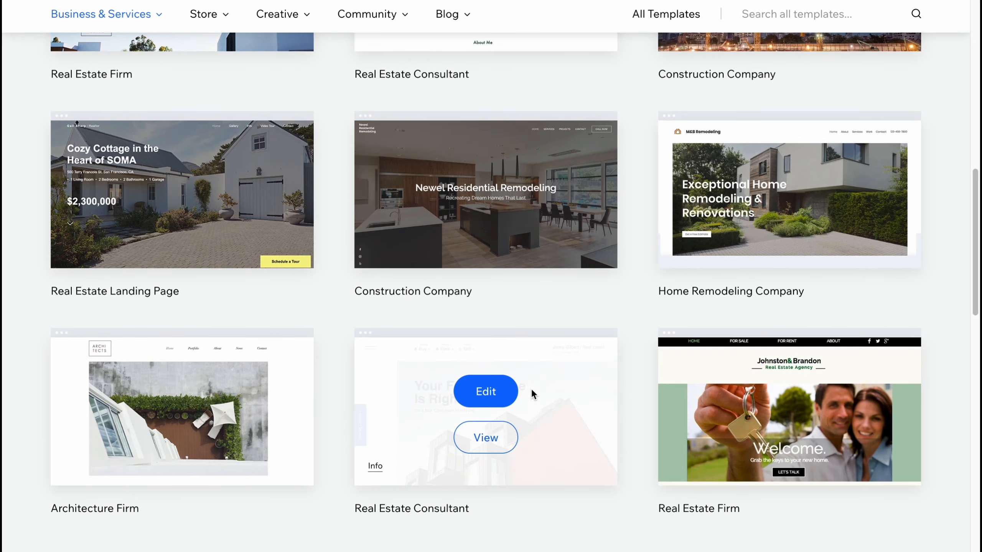
Step: Look through the layouts offered in the blank website templates collection
scroll(579, 372, "up", 13)
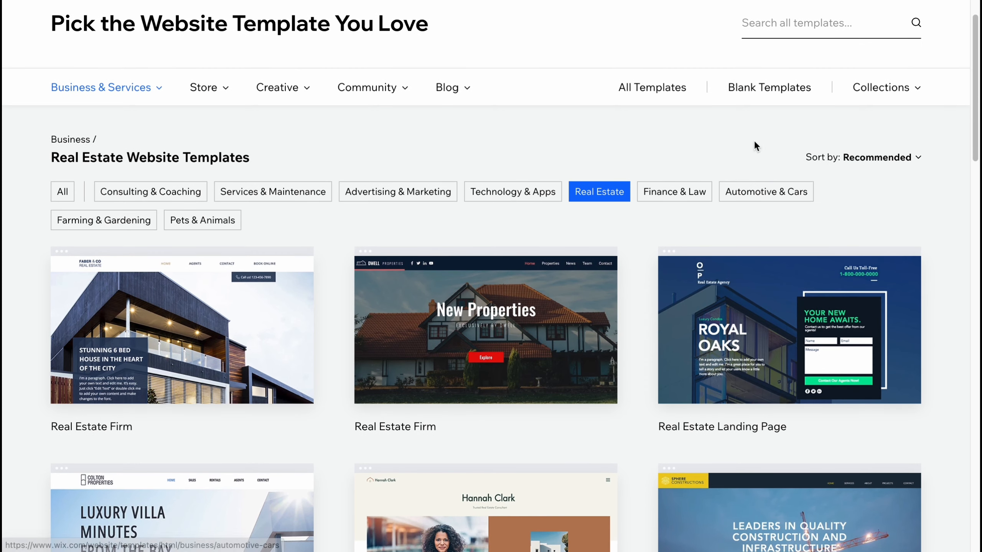
left_click(761, 92)
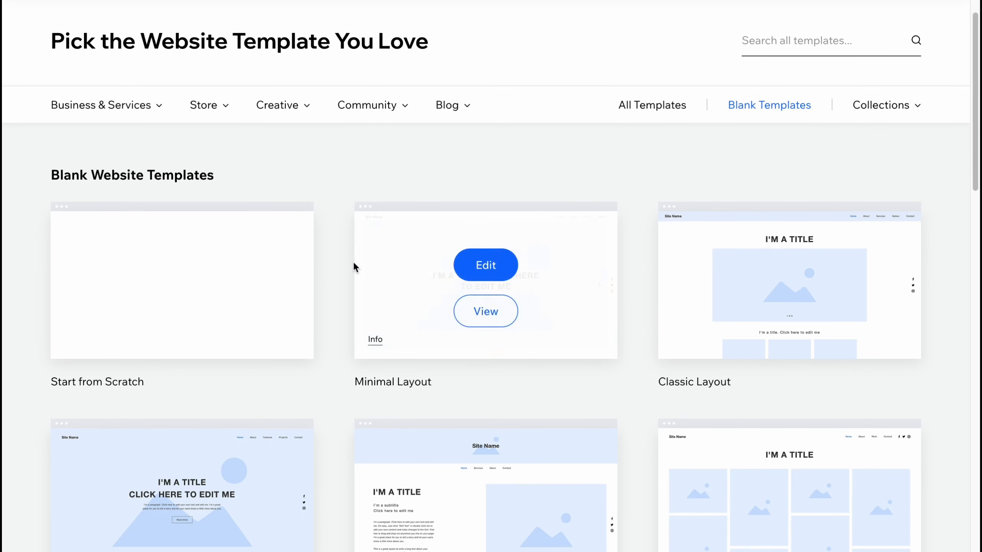
scroll(237, 334, "down", 4)
scroll(275, 338, "down", 4)
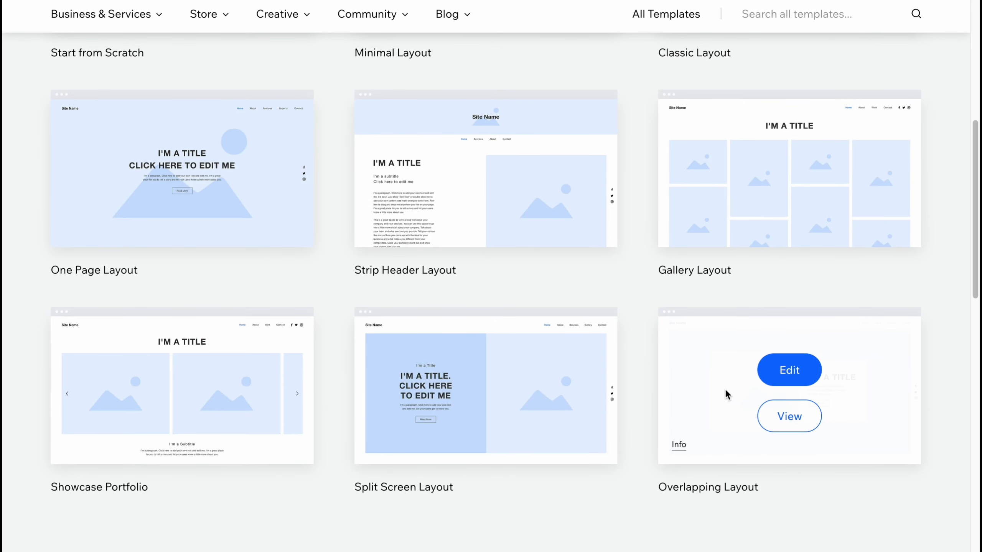
scroll(581, 350, "down", 2)
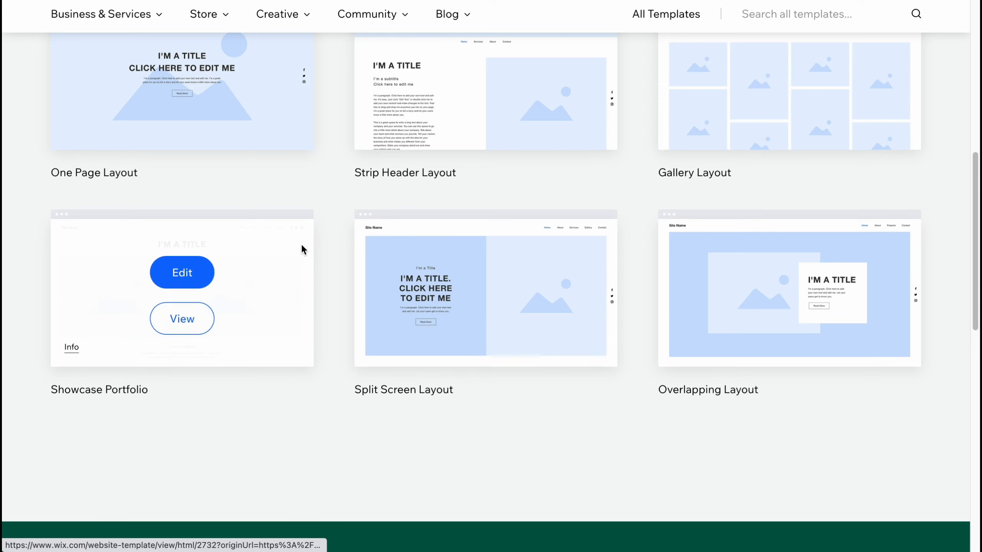
scroll(638, 250, "up", 7)
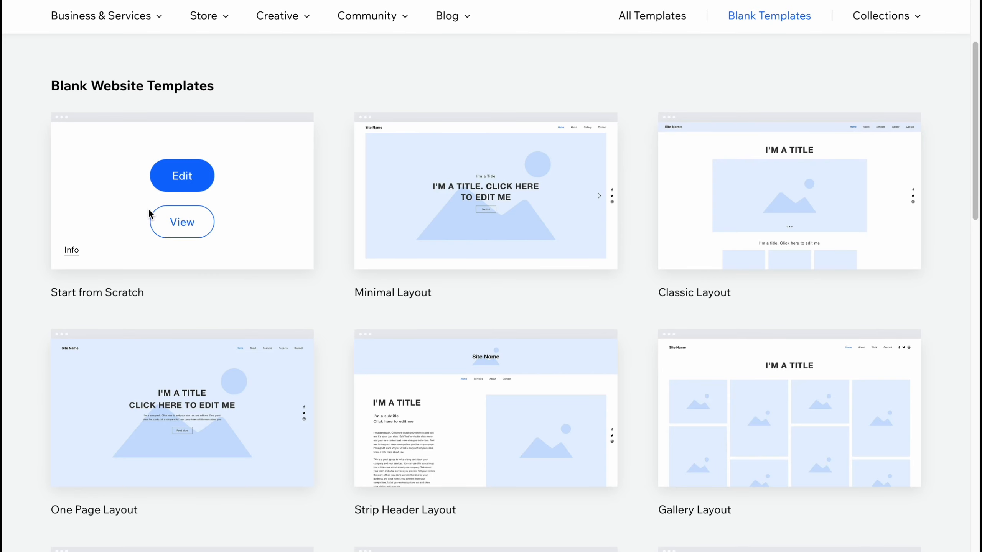
Step: Return to the Real Estate templates and open a preview of the Real Estate Firm template titled "New Properties"
scroll(345, 307, "up", 3)
mouse_move(112, 156)
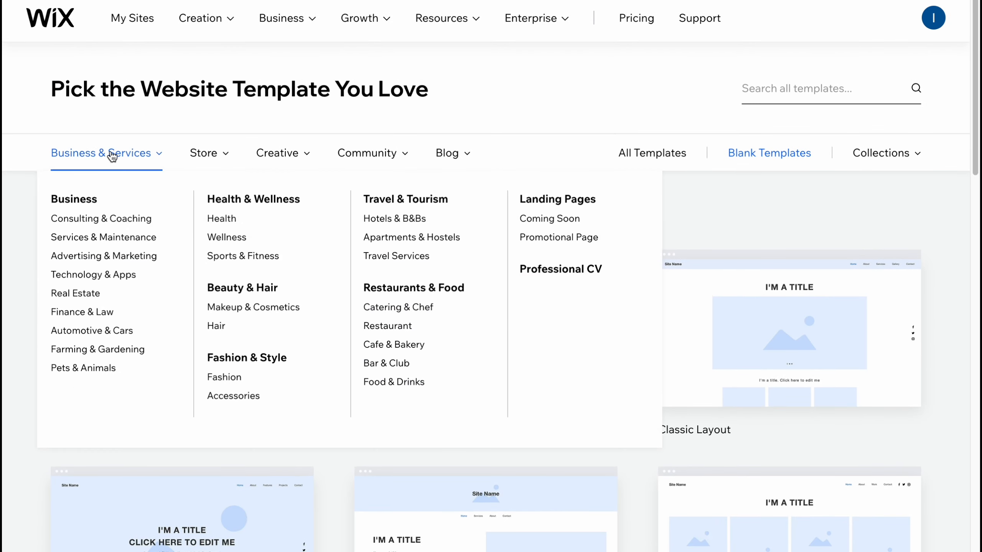
left_click(76, 295)
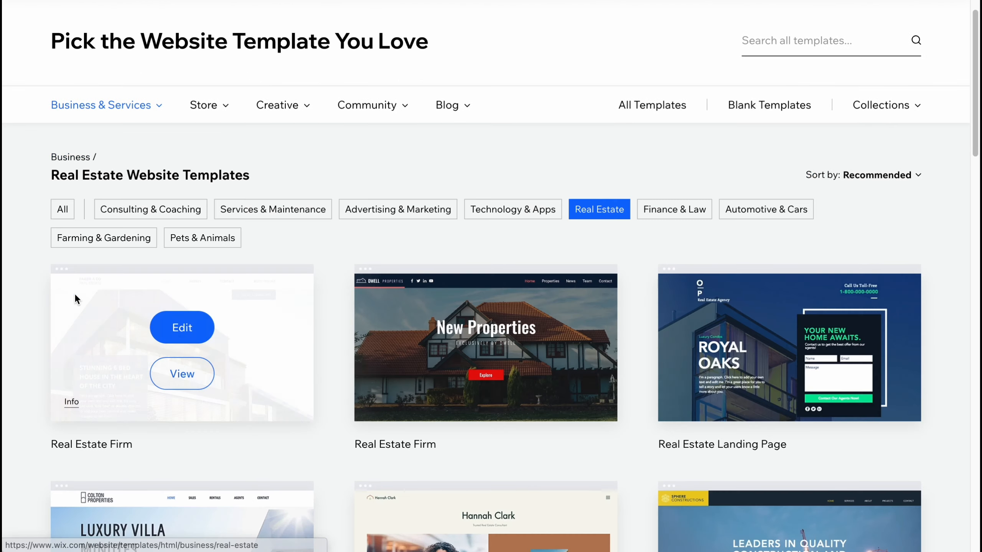
scroll(591, 258, "down", 8)
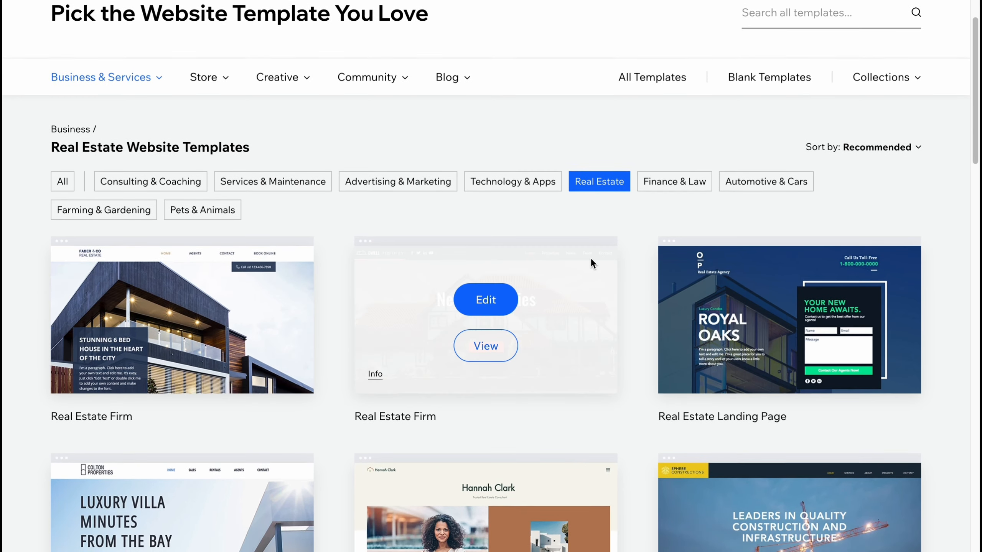
scroll(591, 257, "up", 4)
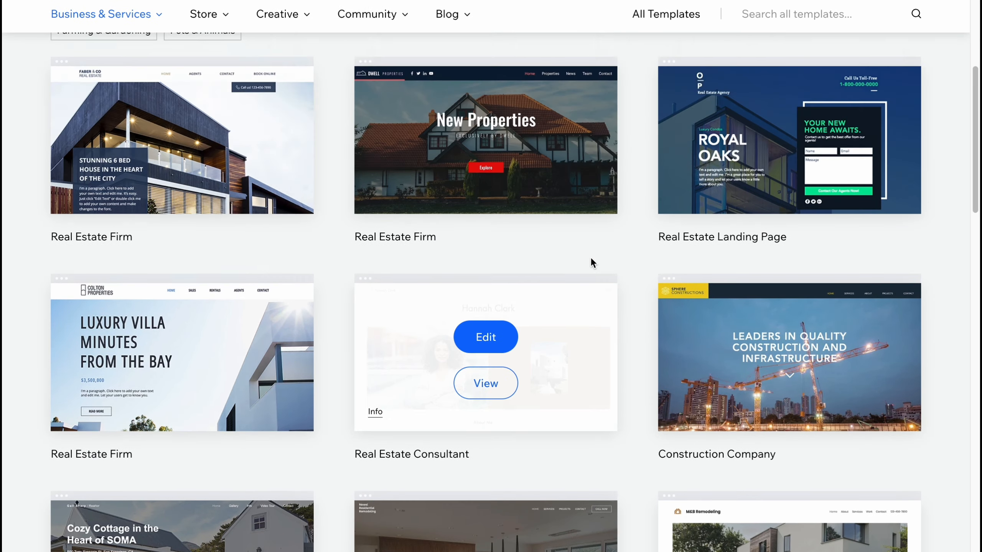
mouse_move(592, 164)
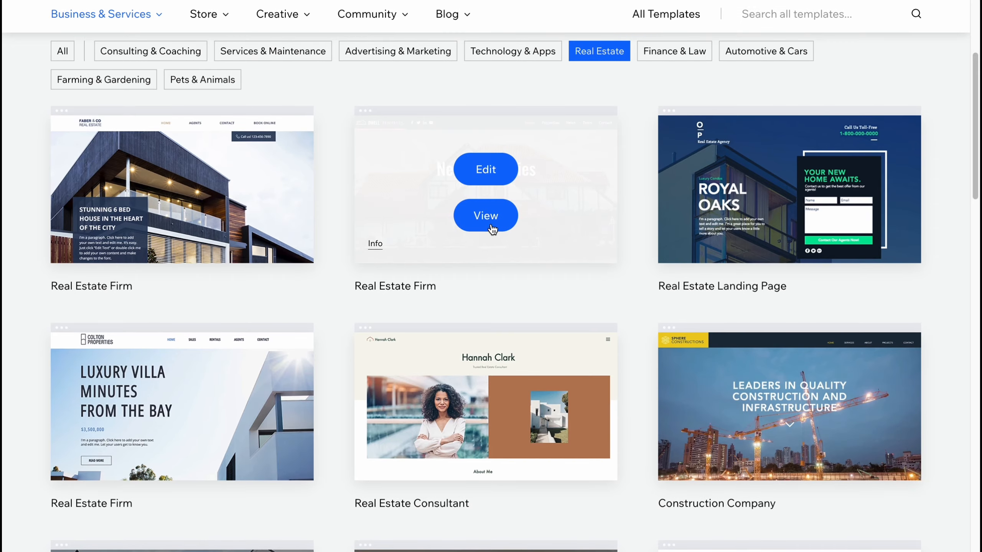
left_click(491, 222)
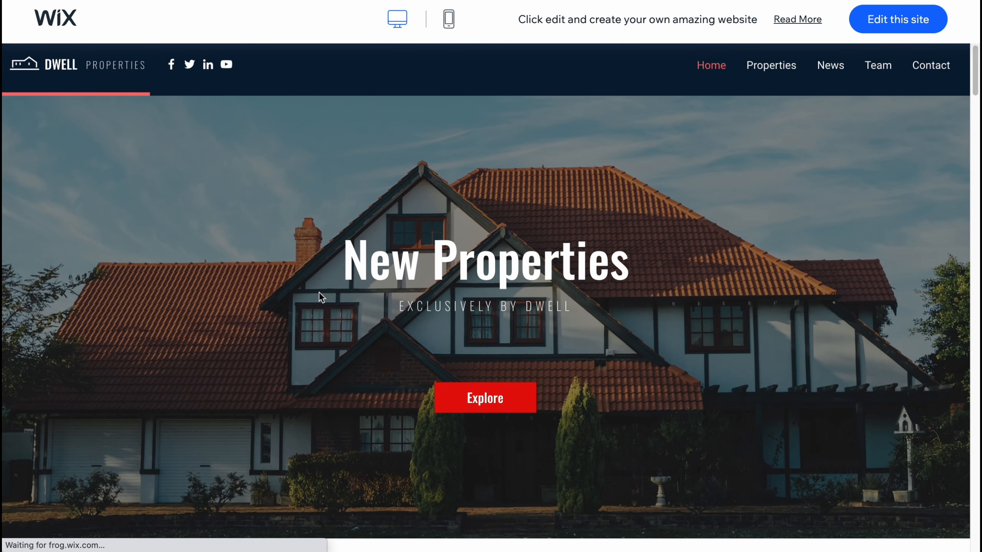
Step: Examine the template's home page in the desktop preview, down to the For Sale listings
scroll(412, 282, "down", 10)
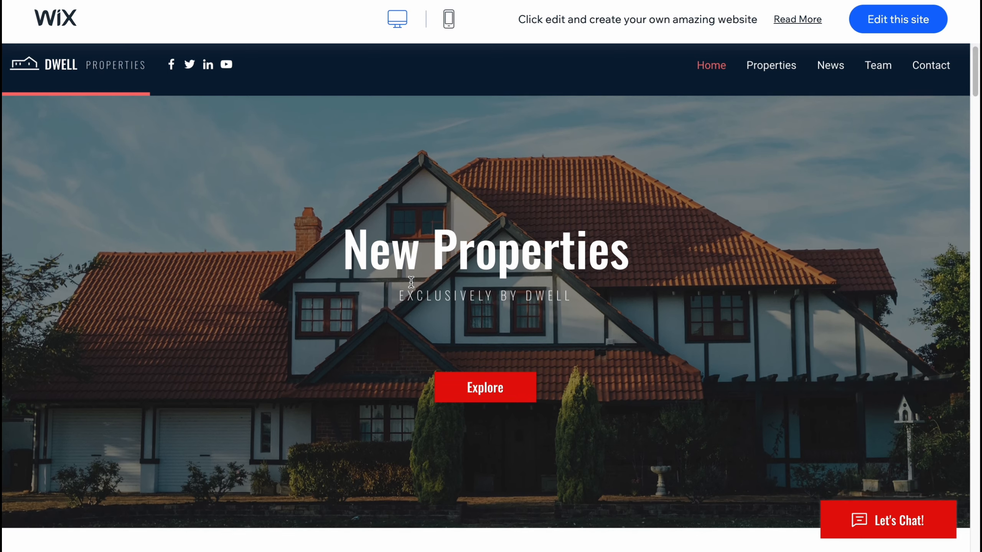
scroll(414, 279, "down", 10)
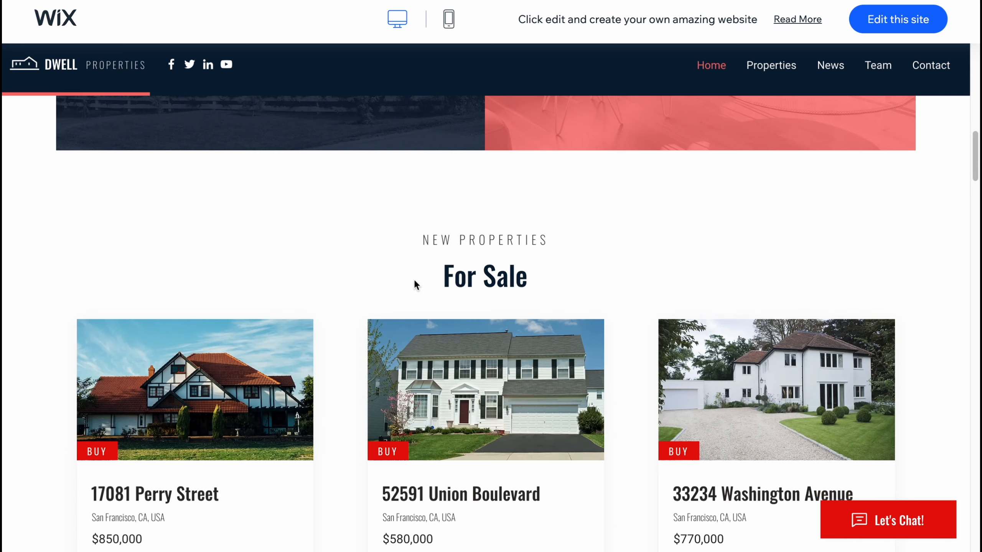
scroll(413, 268, "up", 15)
scroll(412, 270, "up", 5)
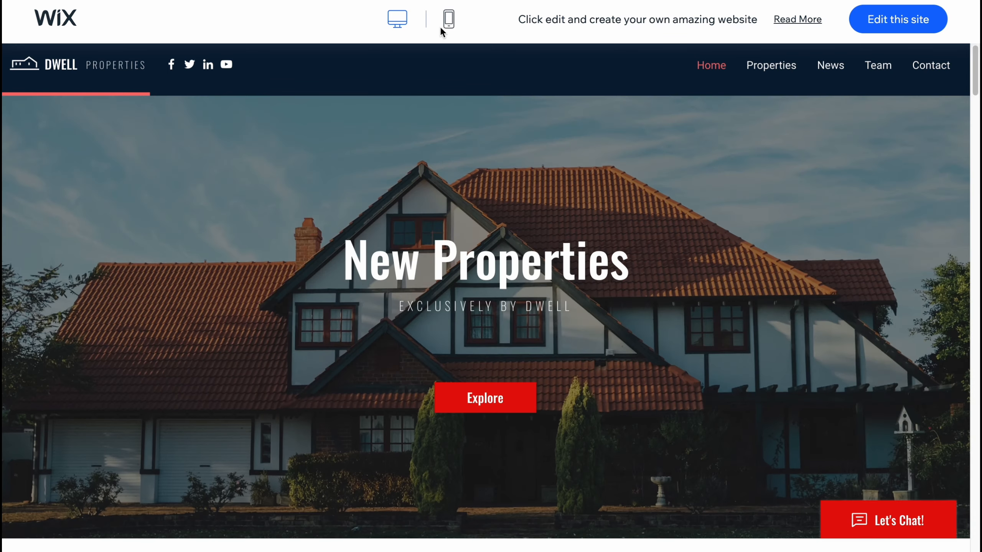
Step: Compare the template's mobile and desktop previews and open the template for editing
left_click(449, 20)
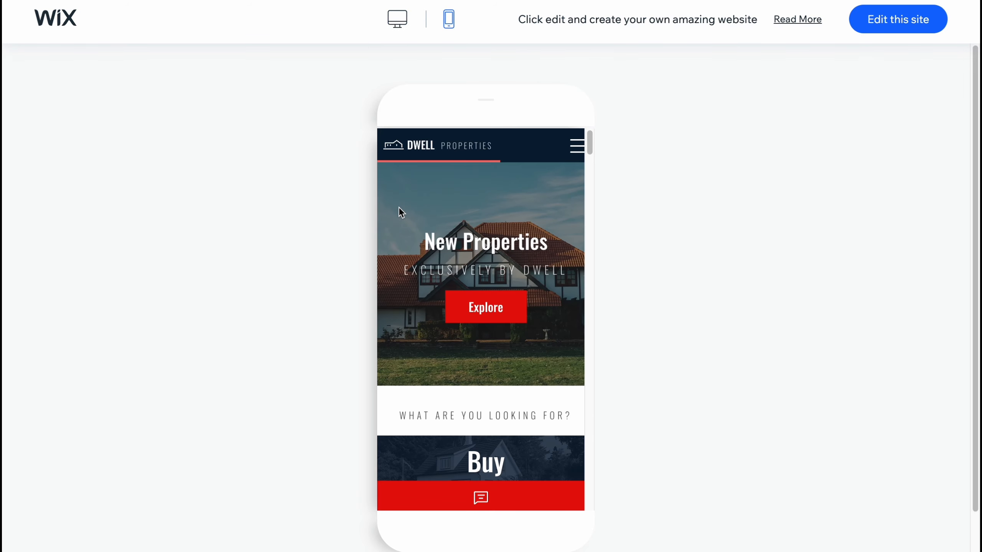
left_click(395, 17)
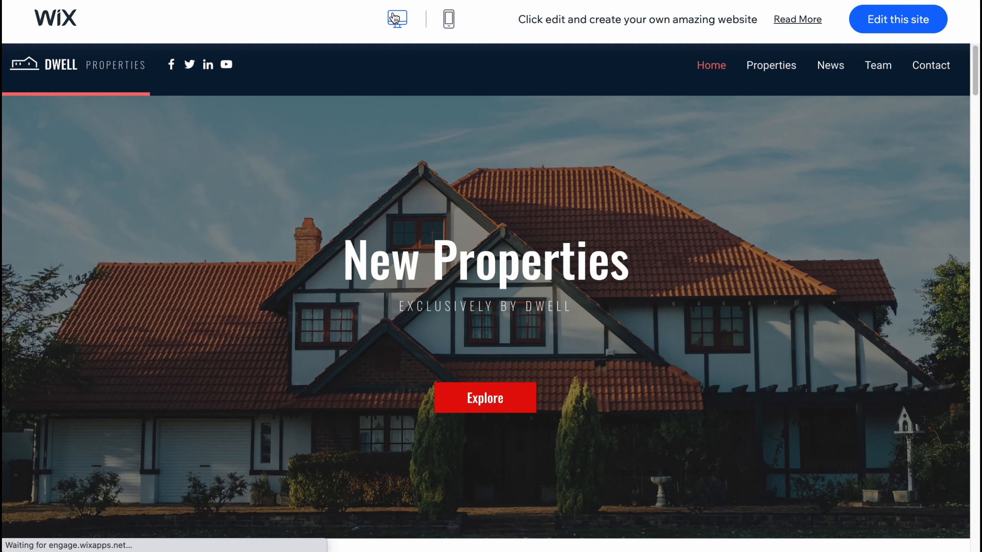
left_click(448, 20)
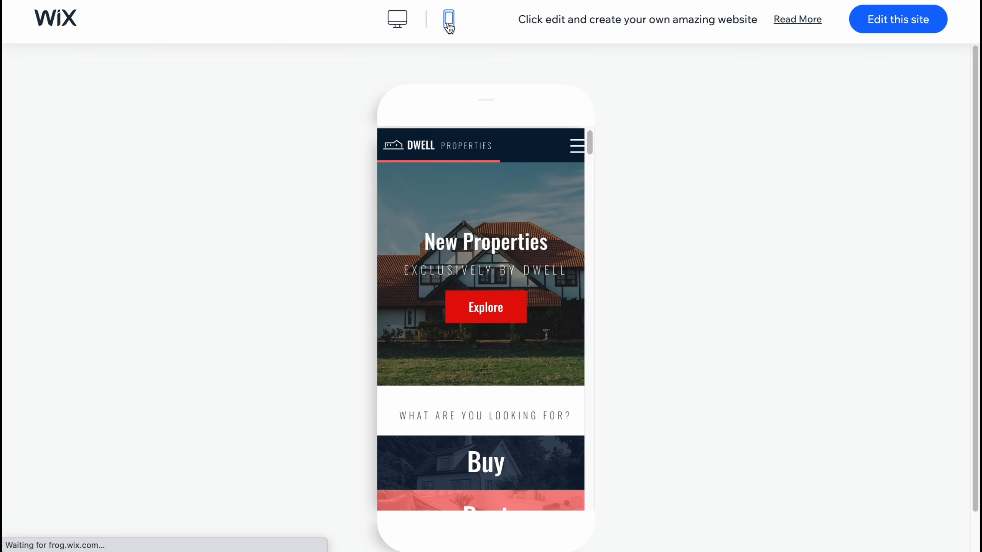
left_click(900, 31)
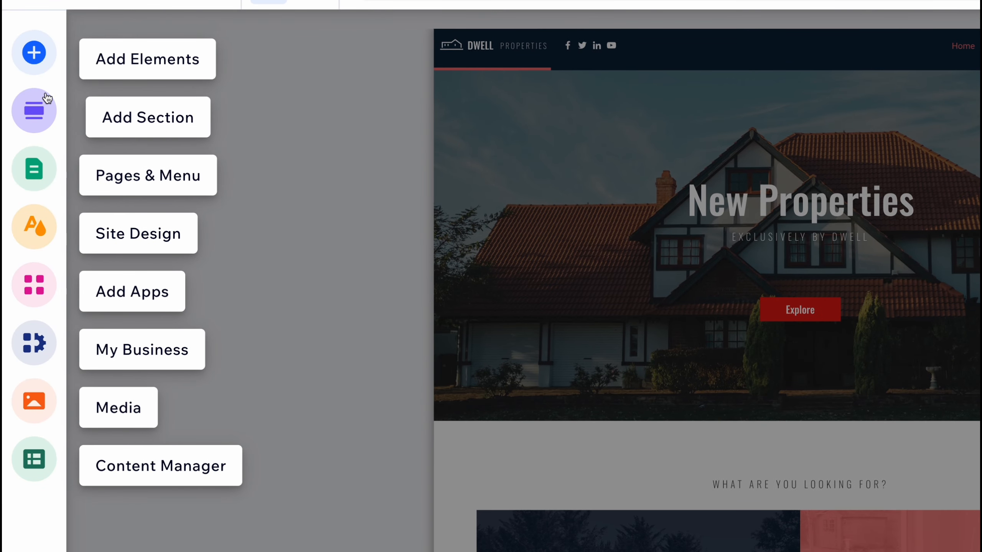
Step: Browse the elements that can be added to the page, including the Button, Decorative, Menu & Anchor and Image categories
left_click(34, 55)
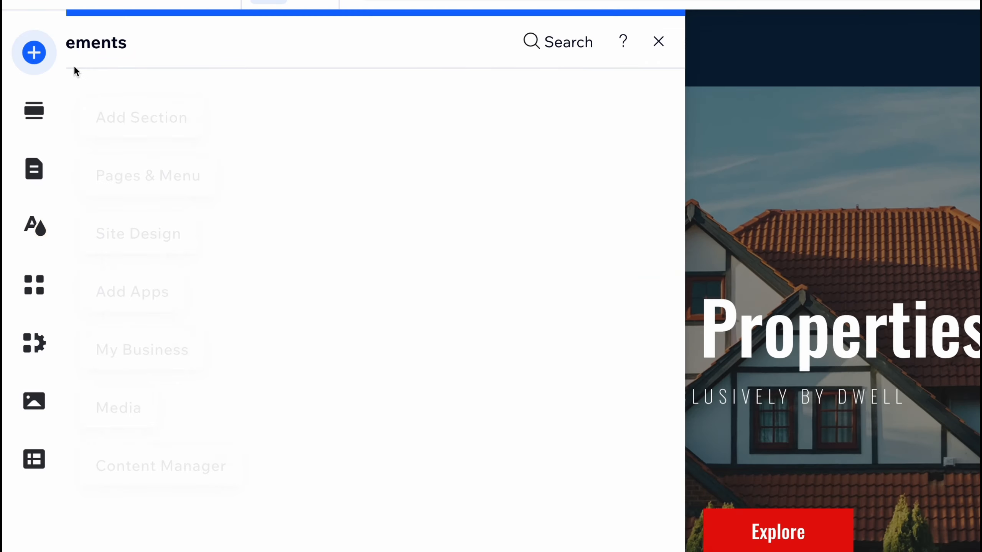
left_click(147, 123)
left_click(124, 158)
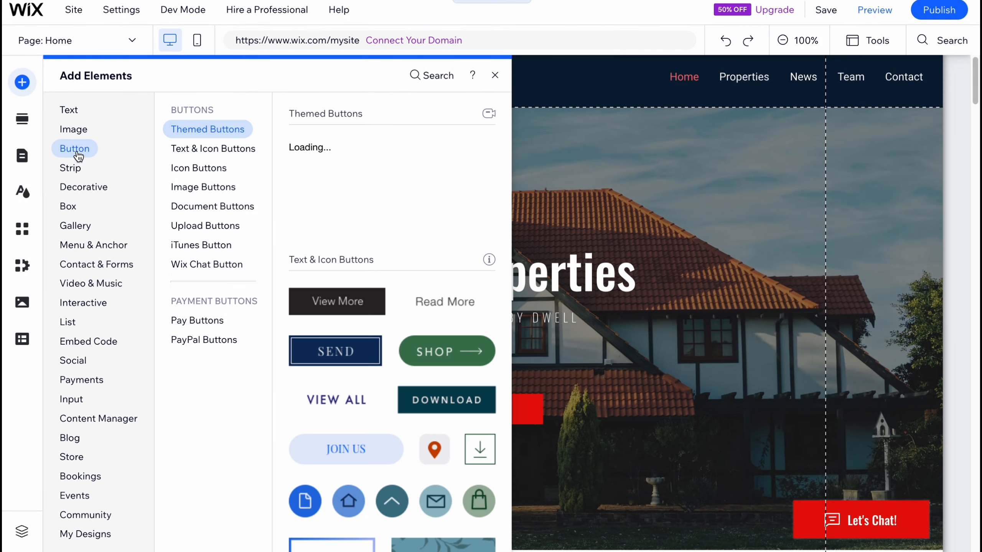
left_click(111, 189)
left_click(81, 191)
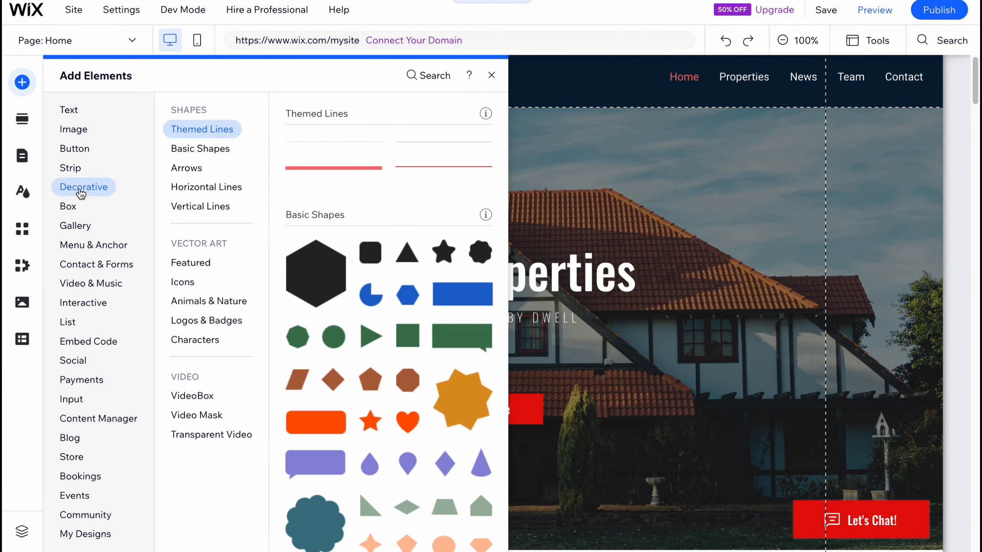
left_click(79, 210)
left_click(86, 230)
left_click(92, 246)
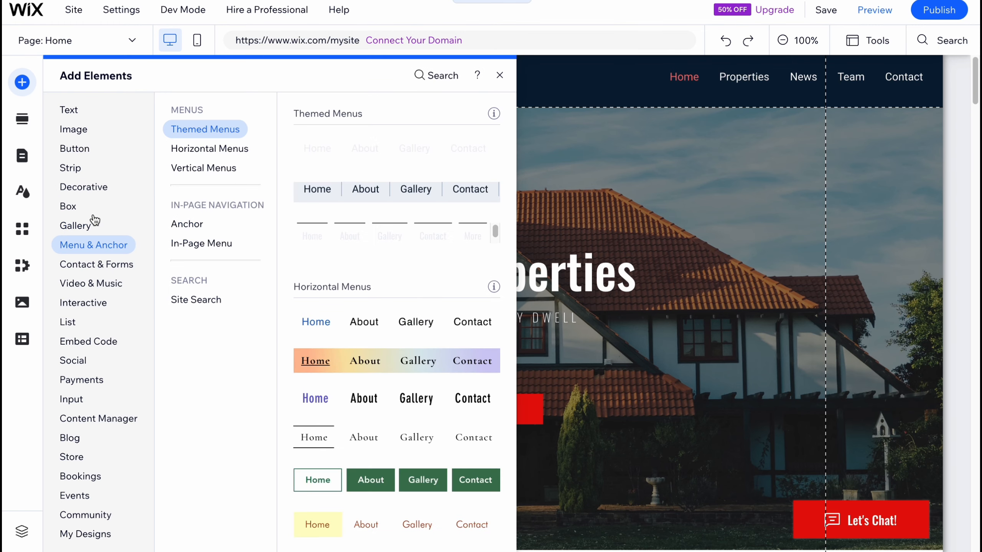
left_click(89, 132)
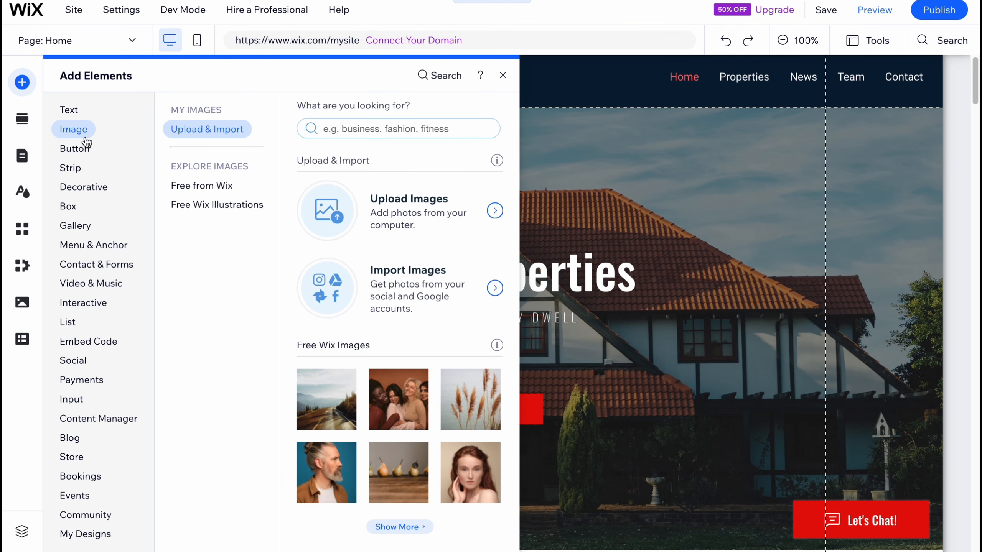
left_click(86, 146)
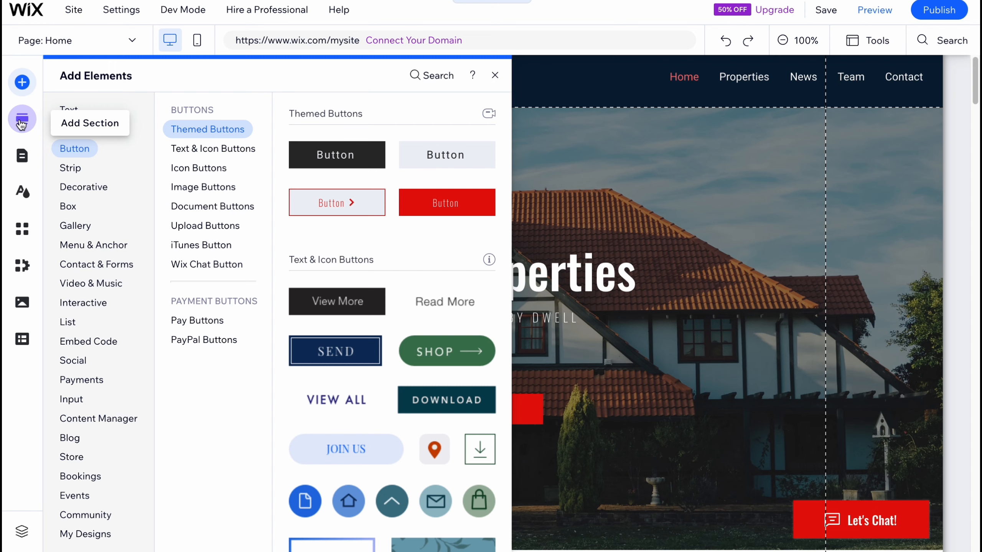
Step: Browse the ready-made section designs for Welcome, About, Team and Contact
left_click(21, 124)
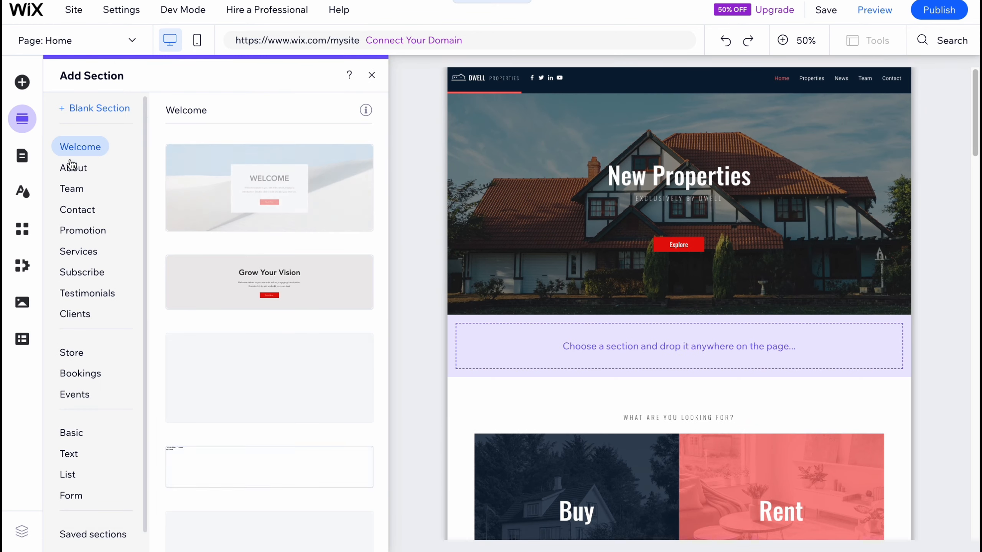
left_click(76, 169)
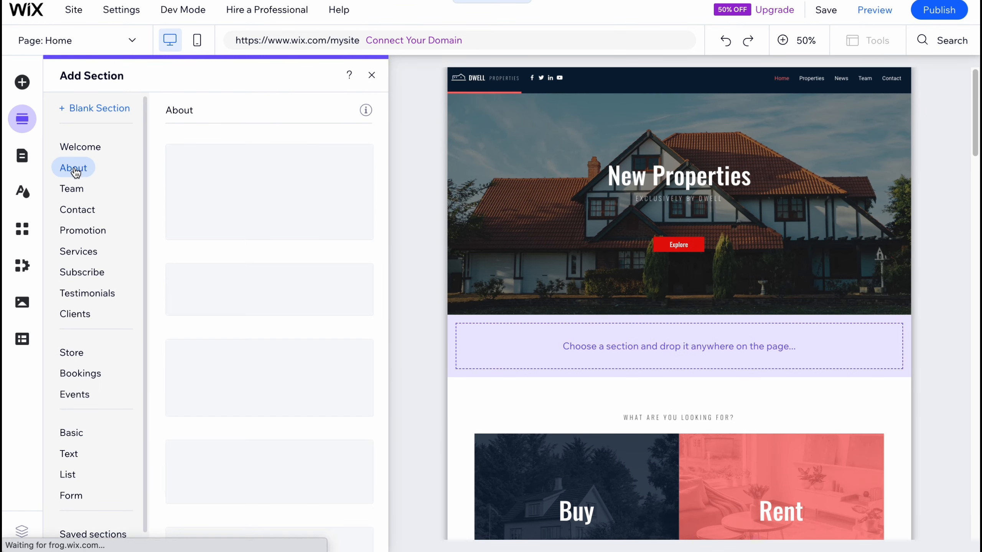
left_click(70, 188)
left_click(78, 211)
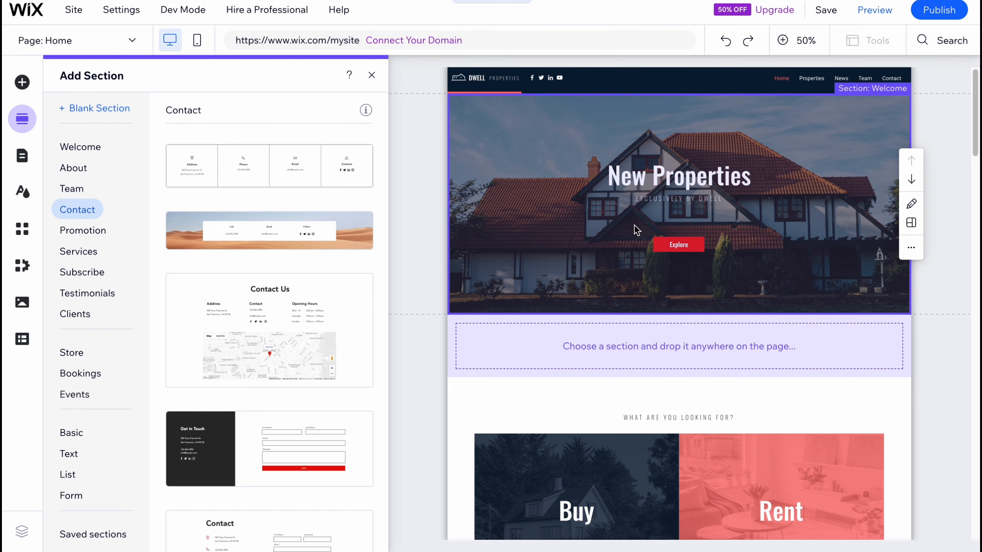
Step: Review the home page layout for places where a new section can be inserted
scroll(644, 286, "down", 2)
scroll(644, 366, "down", 8)
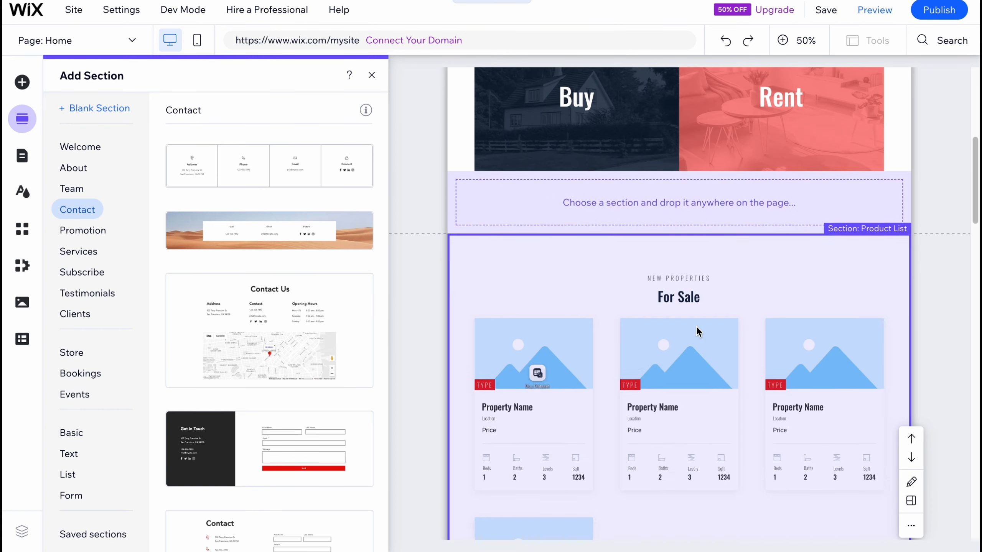
scroll(642, 360, "down", 15)
scroll(640, 390, "up", 4)
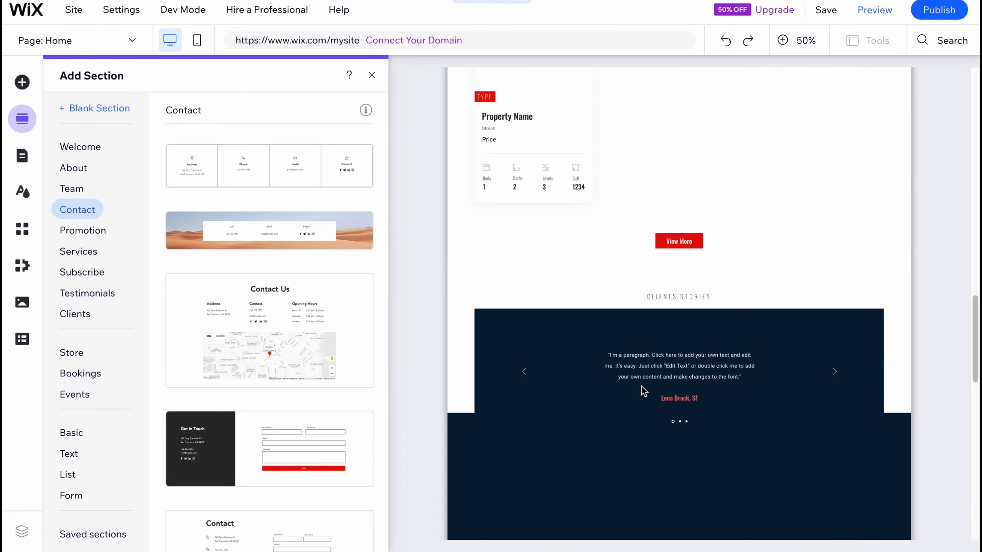
scroll(642, 385, "up", 20)
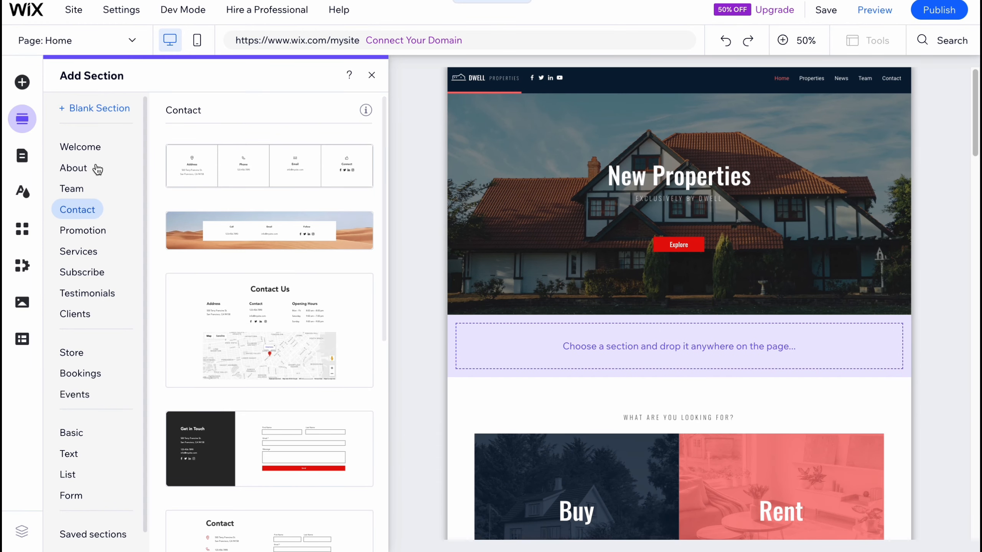
Step: Add the first Welcome design, with the white box over sand dunes, and move the section above New Properties on the home page
left_click(82, 147)
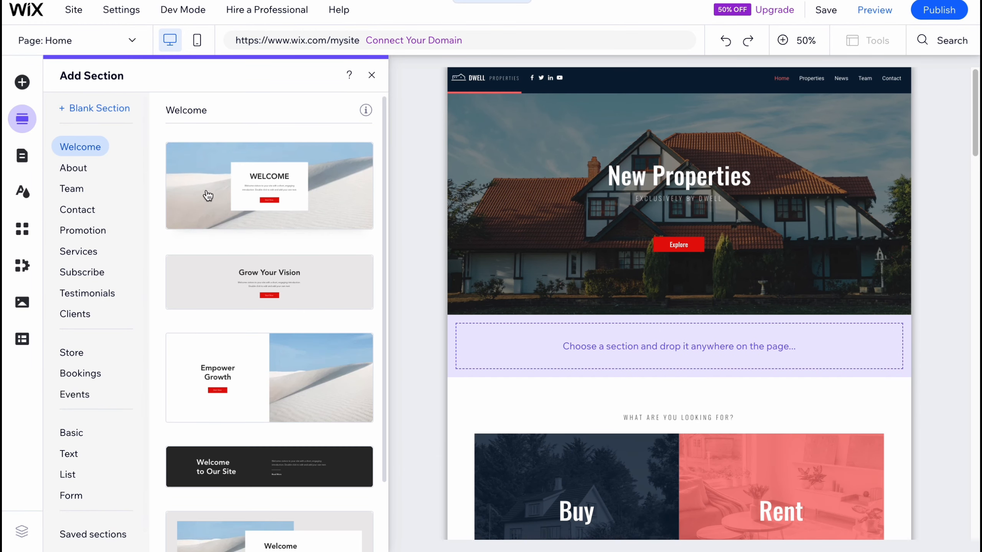
left_click(207, 194)
left_click(641, 320)
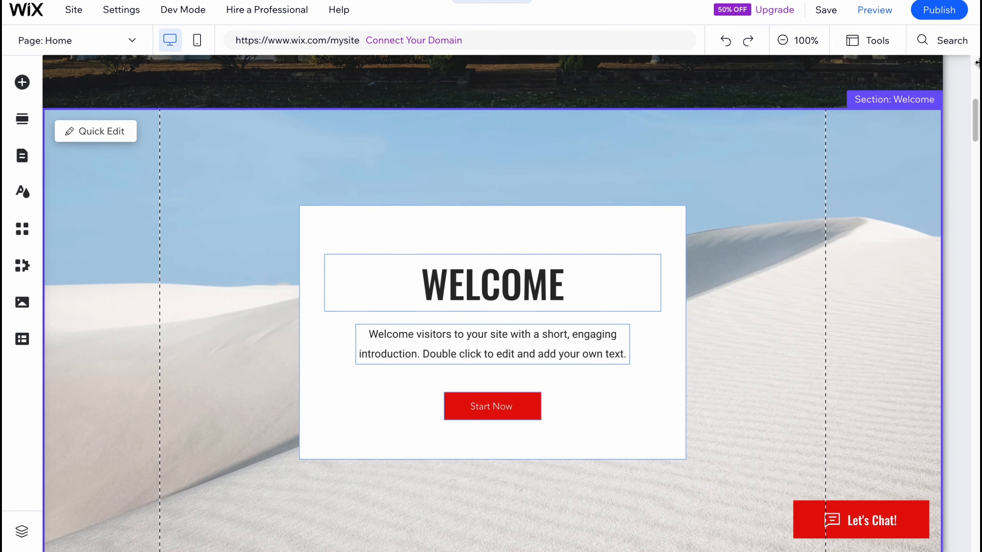
left_click(782, 40)
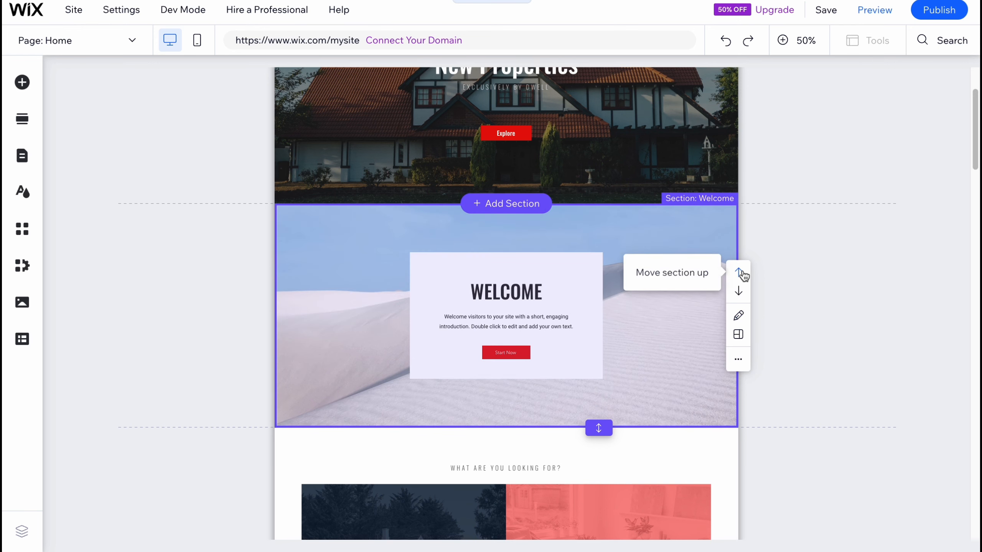
left_click(739, 273)
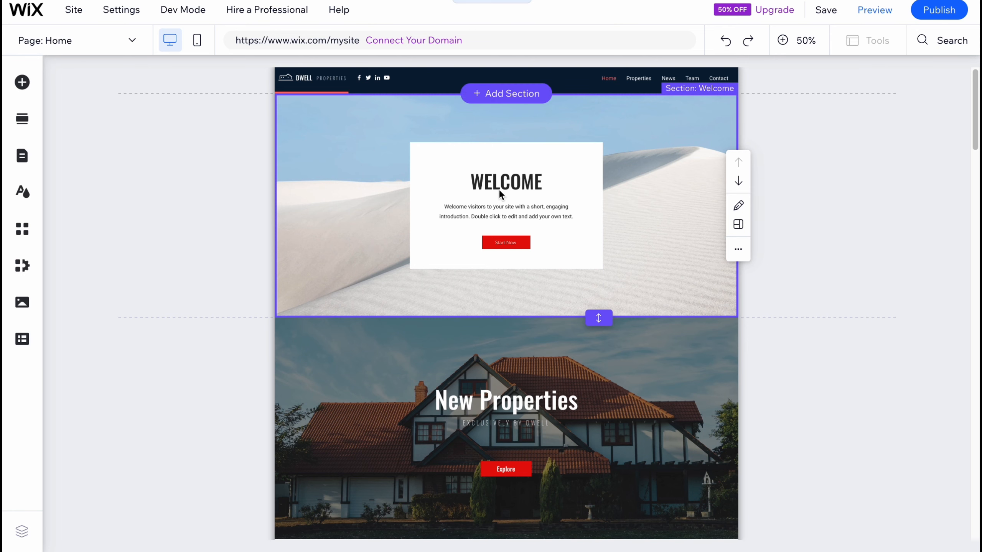
Step: Replace the Welcome section's background with the photo of a modern building against a blue sky
left_click(738, 207)
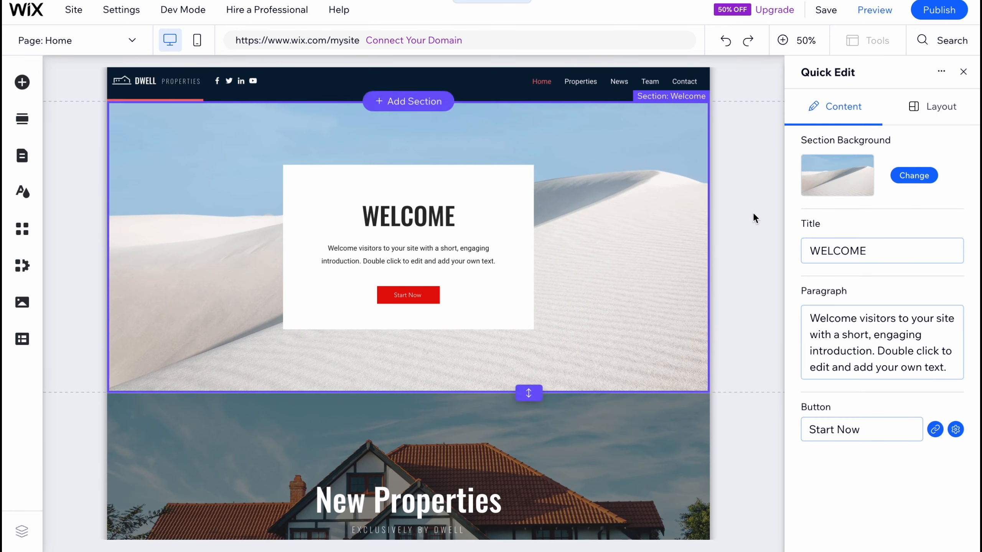
left_click(911, 176)
scroll(889, 381, "down", 3)
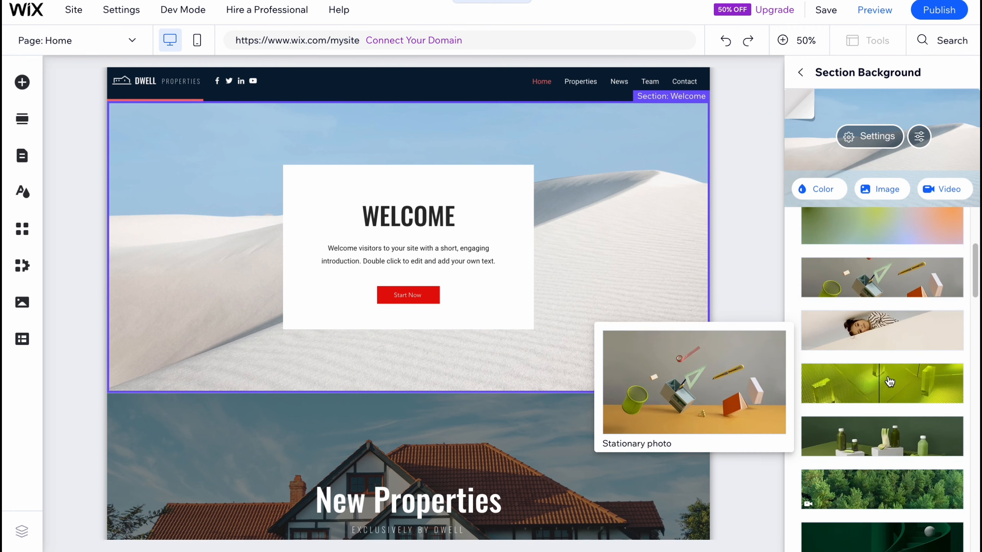
scroll(890, 382, "up", 4)
scroll(887, 380, "down", 5)
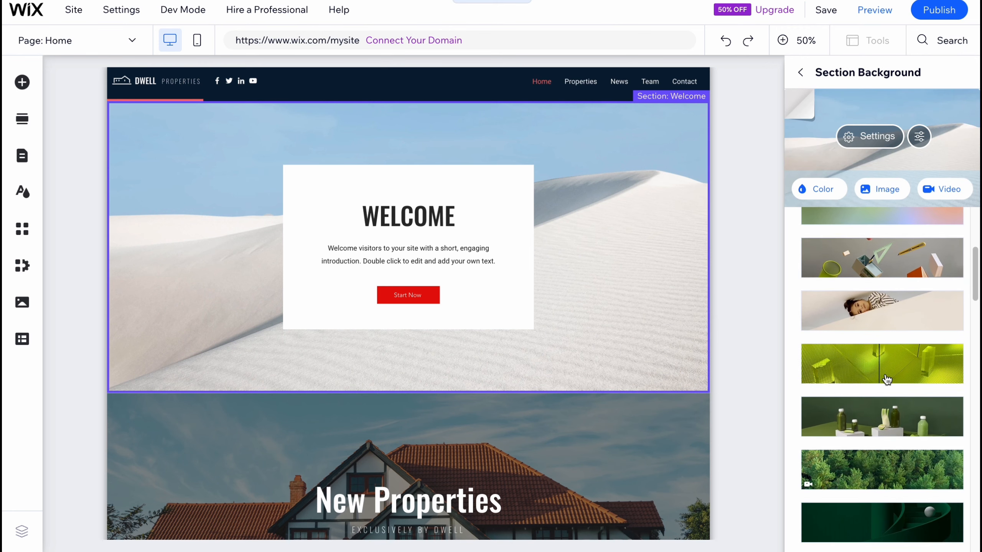
scroll(887, 377, "down", 5)
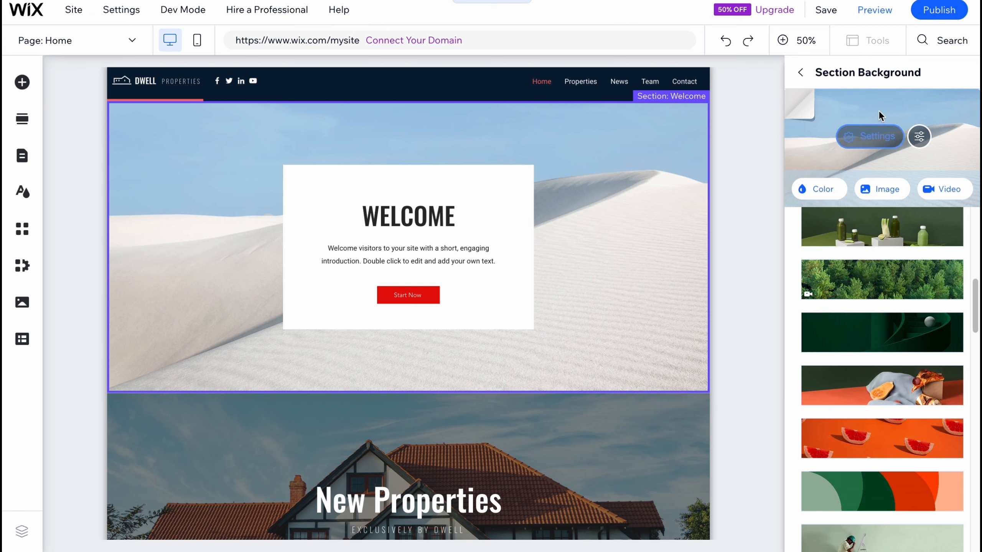
scroll(883, 348, "down", 8)
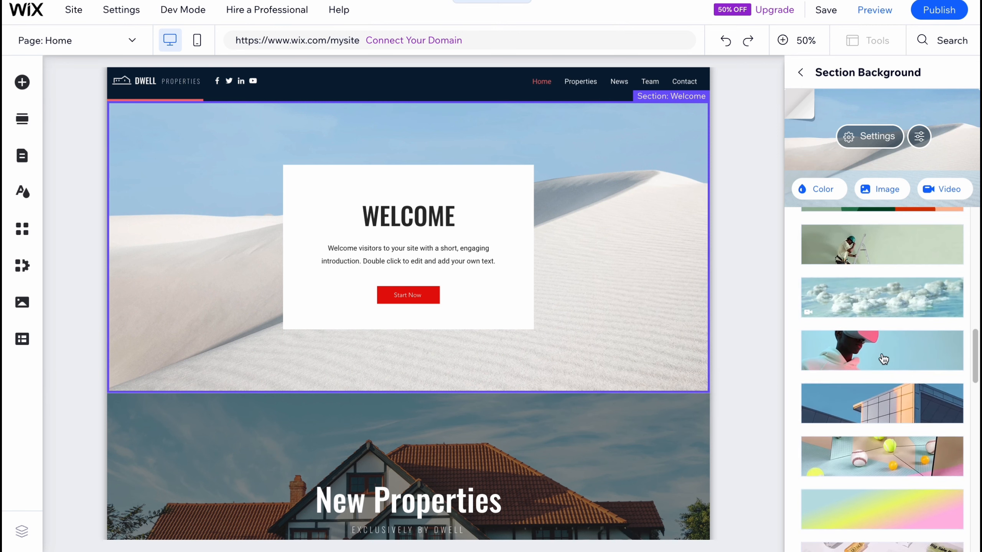
left_click(887, 405)
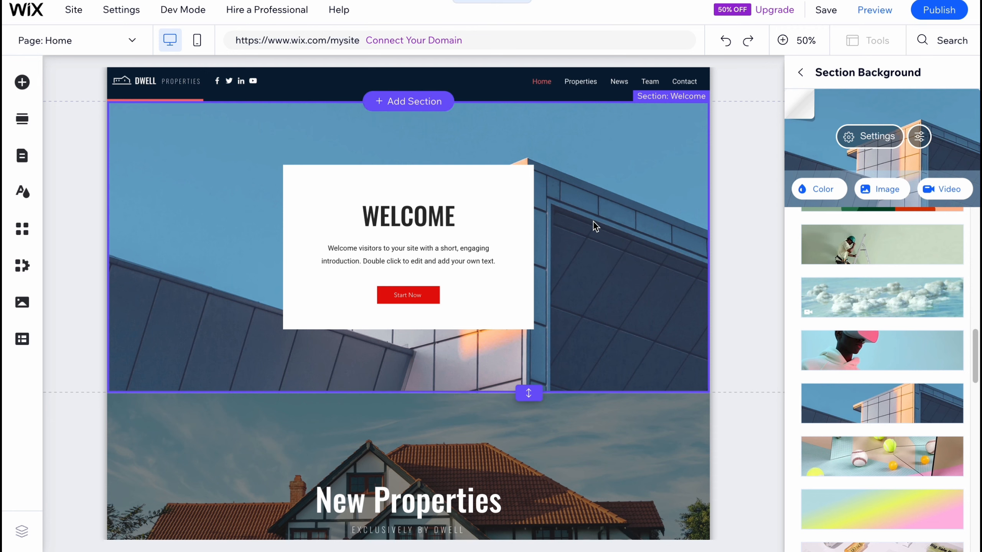
Step: Move the News page above Properties in the site menu, look through the News page and return to the Home page
left_click(23, 158)
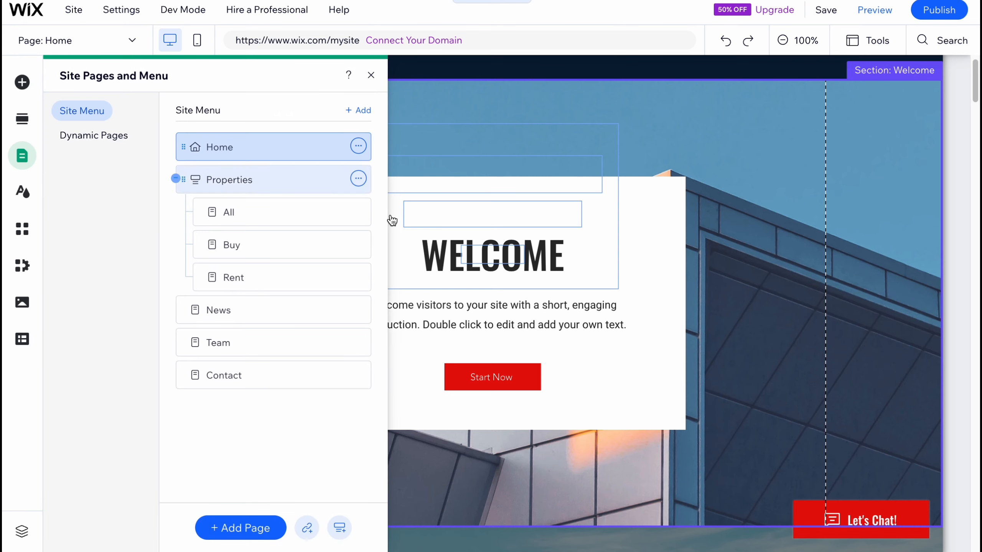
scroll(532, 212, "up", 1)
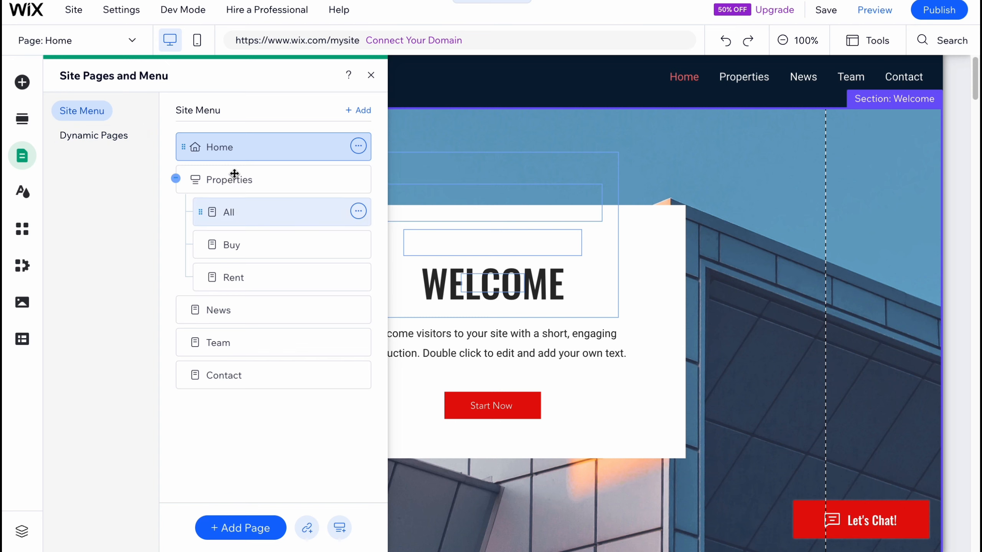
left_click_drag(184, 314, 178, 188)
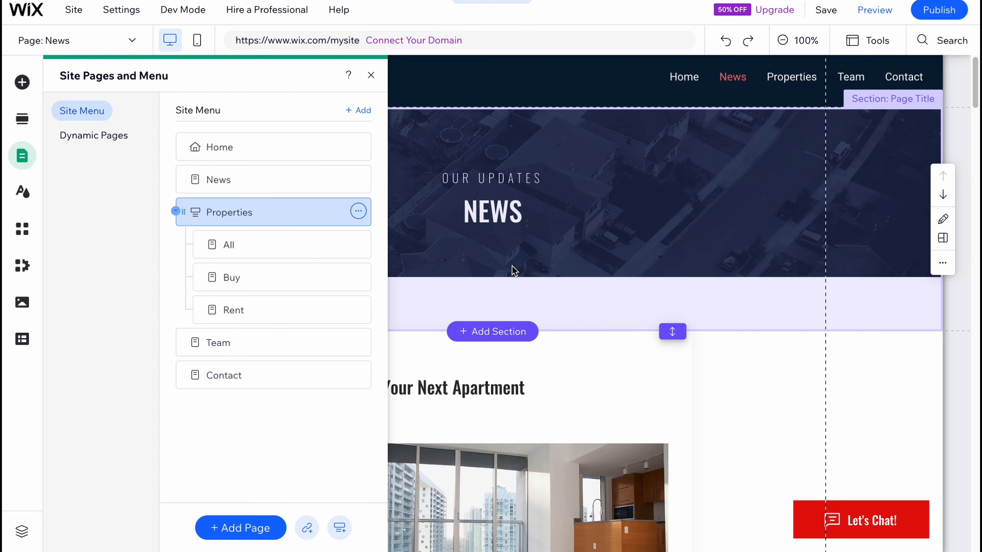
scroll(649, 302, "down", 5)
scroll(548, 387, "down", 5)
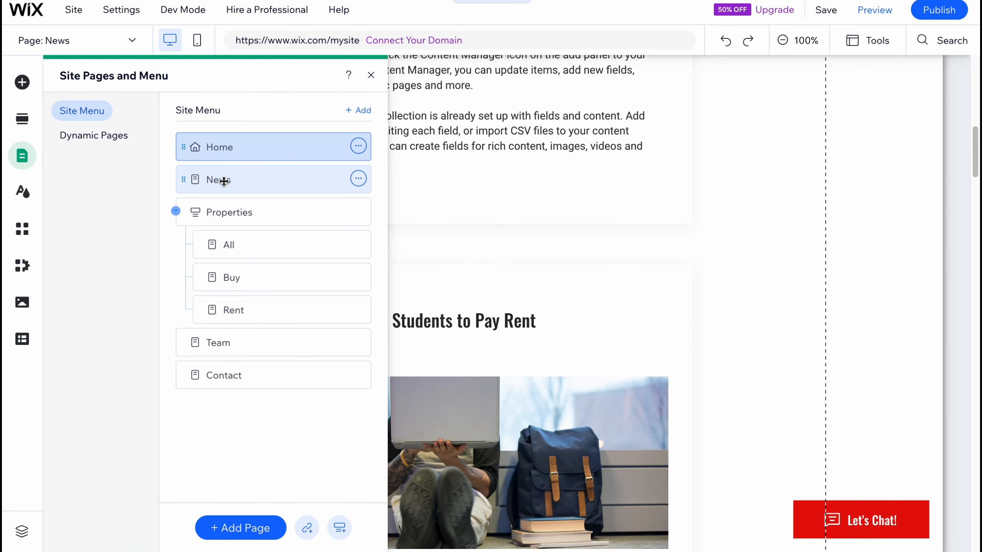
left_click(217, 147)
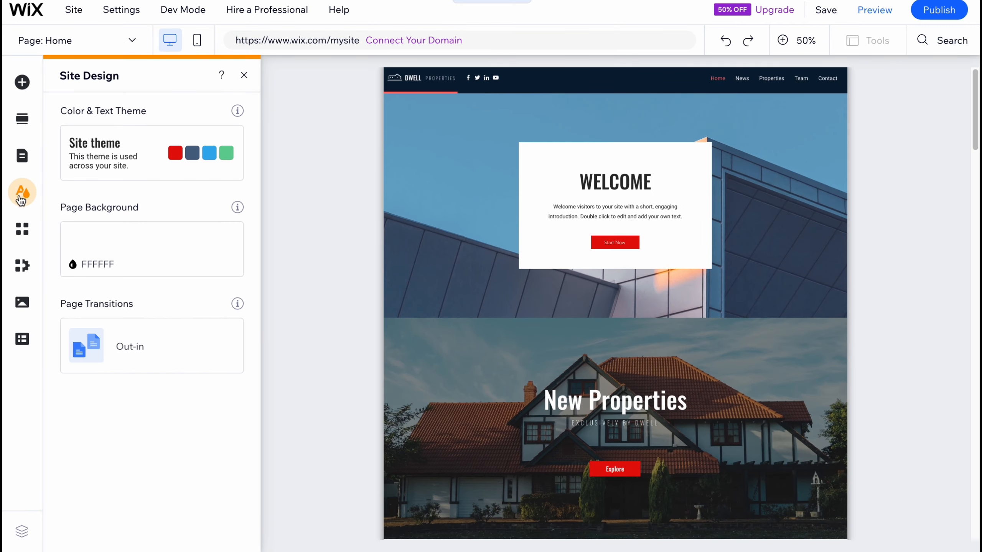
Step: Compare the Energetic, Retro vibrant and Dynamic color and text themes, and apply the Technical theme to the site
left_click(165, 160)
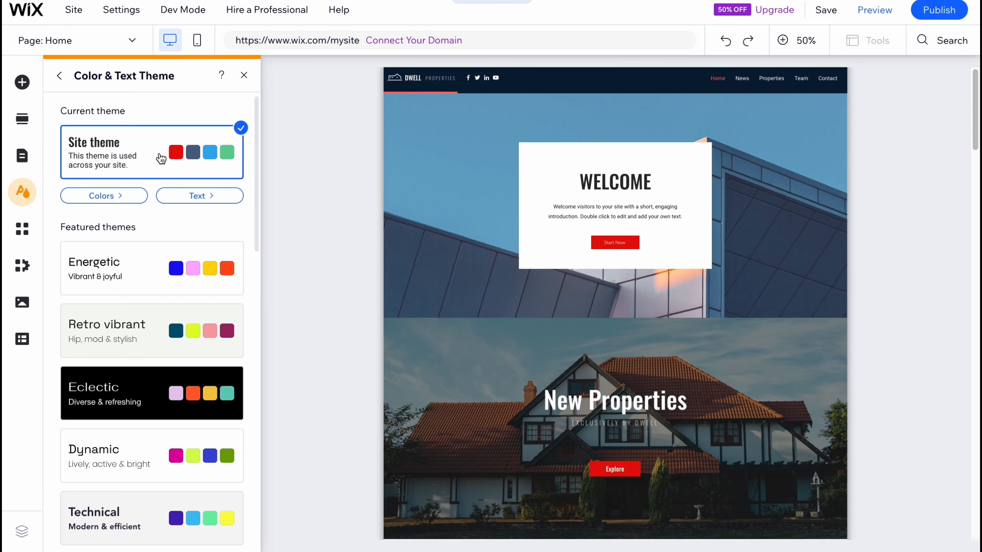
left_click(143, 267)
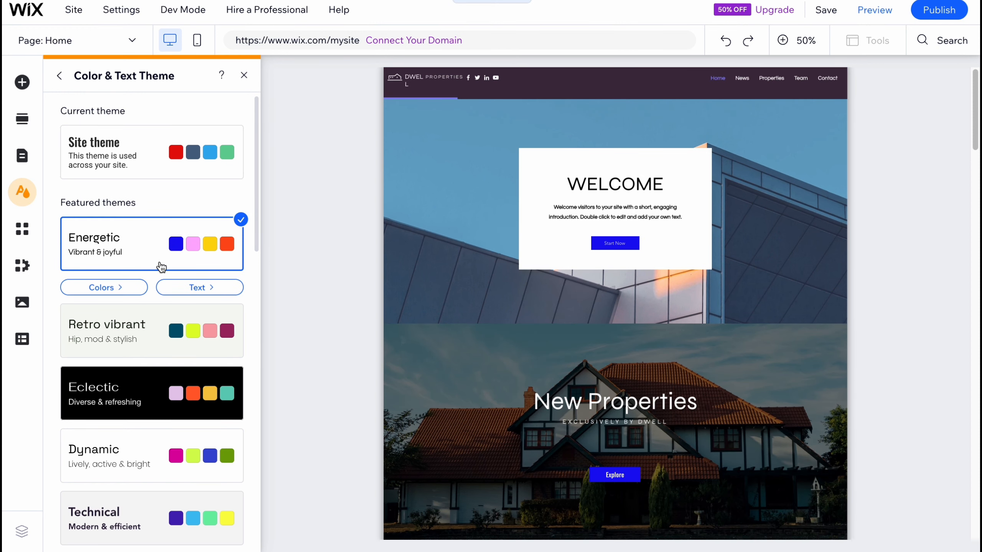
left_click(143, 330)
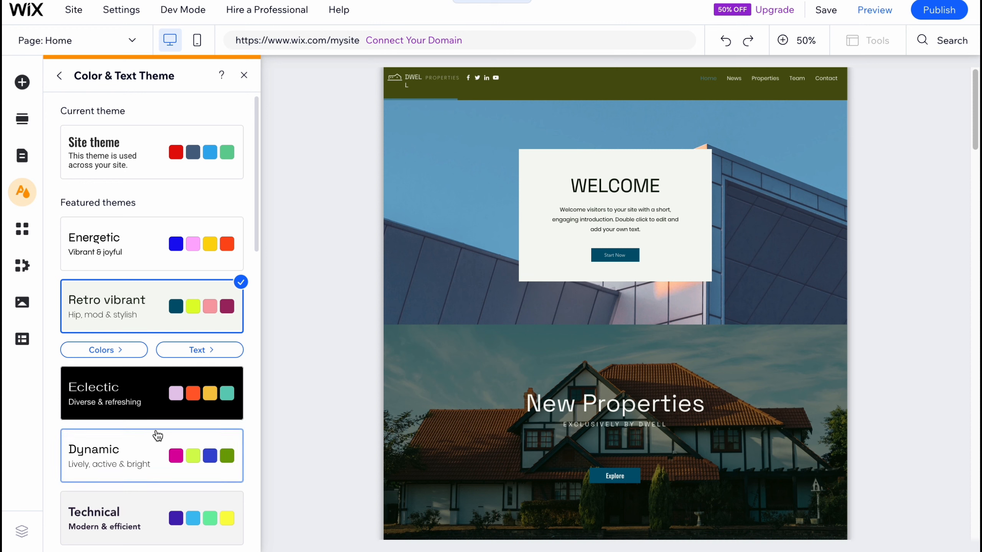
left_click(152, 459)
scroll(152, 456, "down", 2)
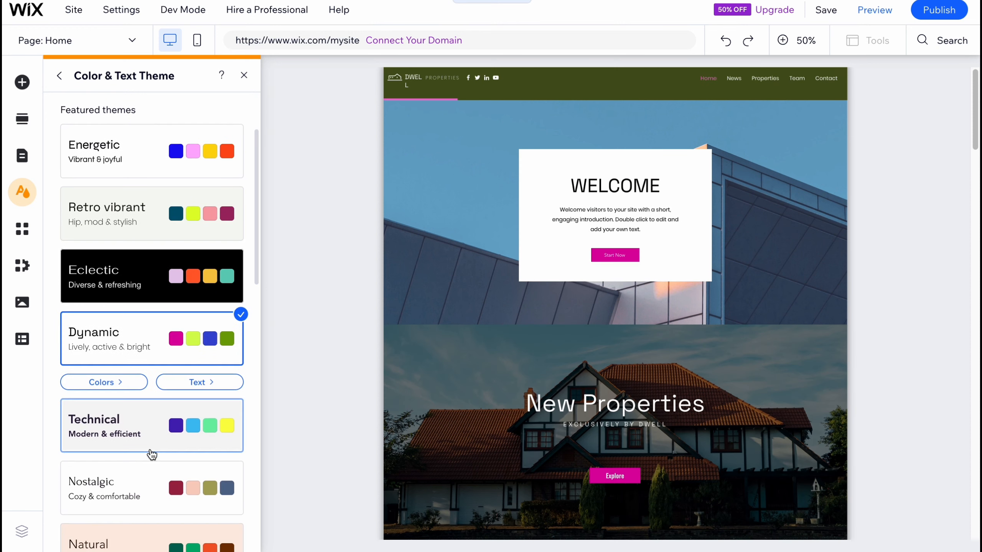
left_click(165, 428)
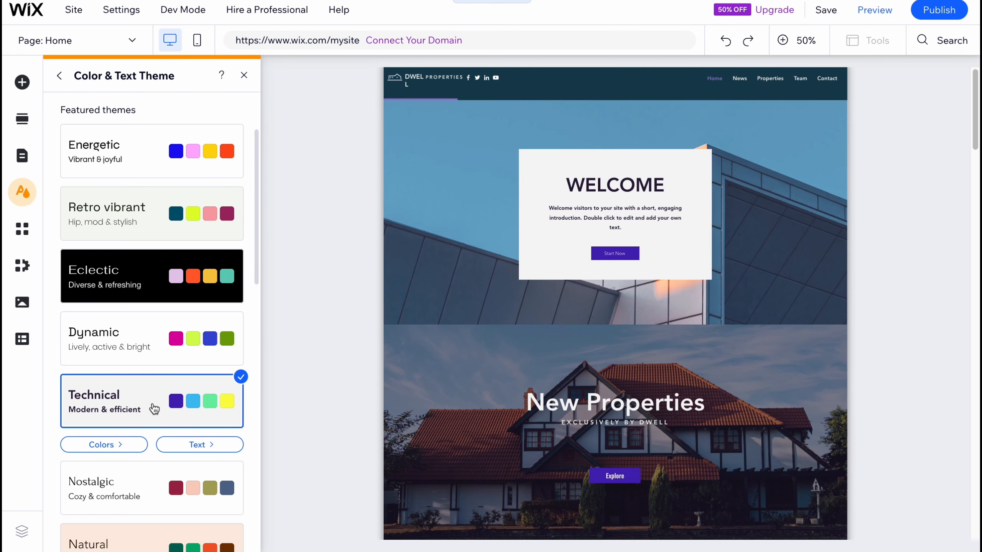
left_click(197, 356)
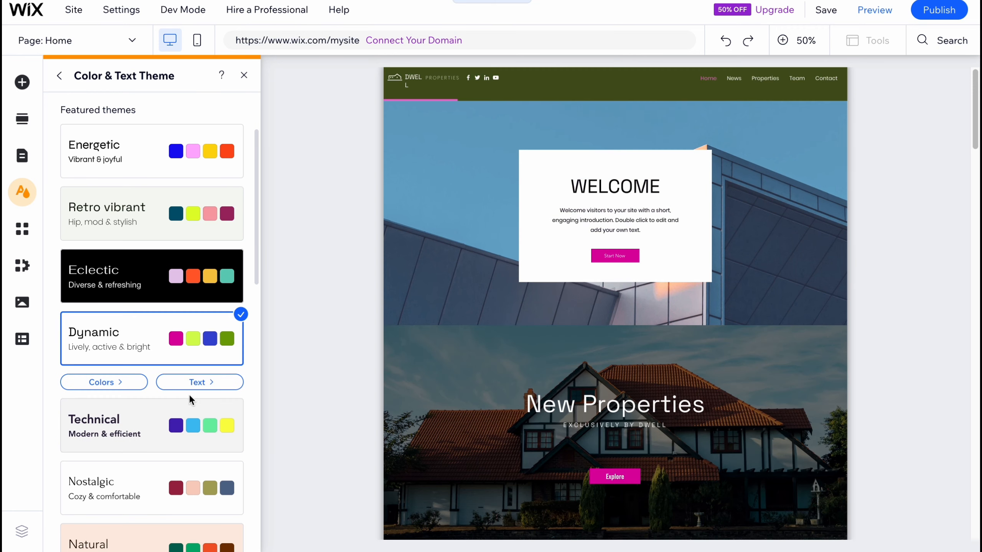
left_click(174, 425)
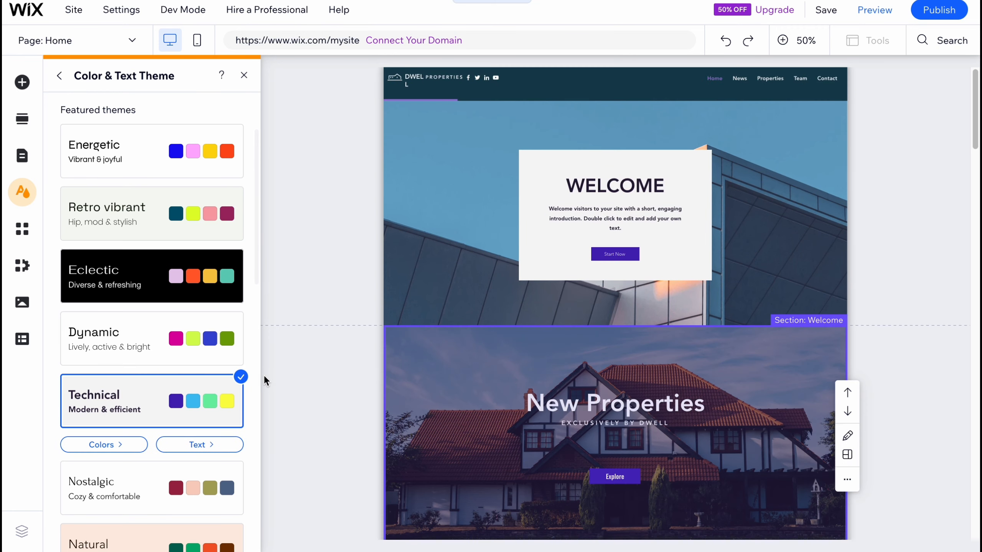
left_click(247, 80)
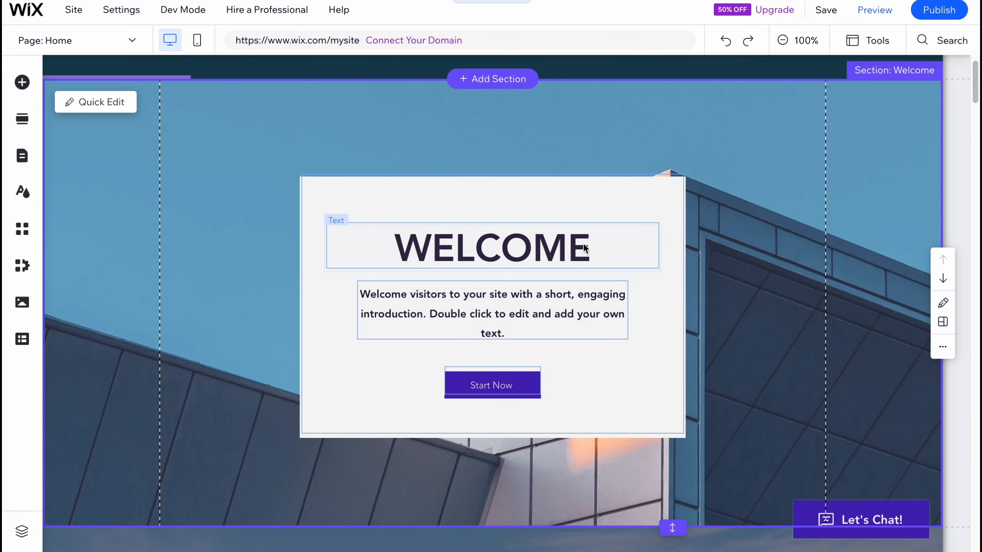
Step: Try repositioning the heading, content box, paragraph and Start Now button within the Welcome section
left_click_drag(532, 249, 520, 216)
left_click_drag(425, 245, 484, 275)
left_click(491, 335)
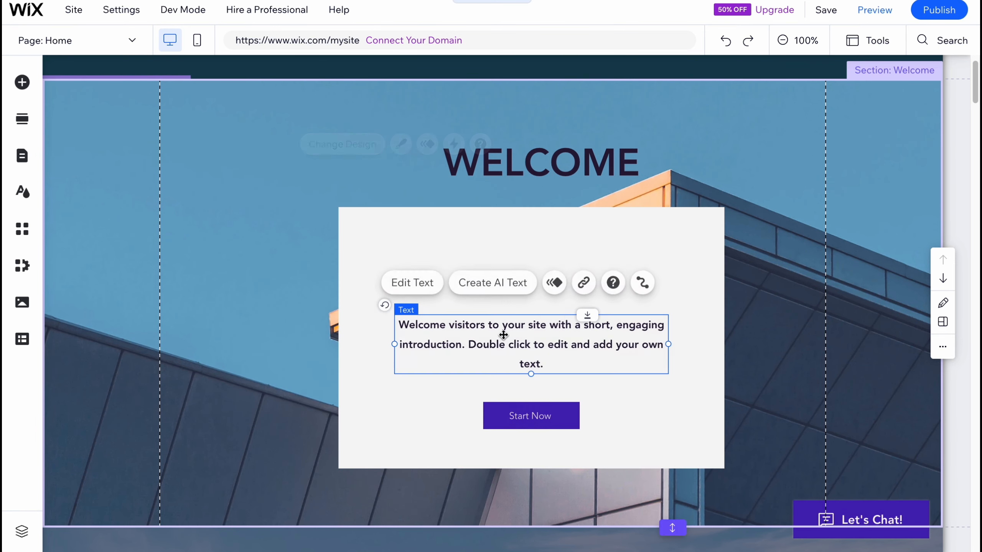
left_click_drag(498, 339, 484, 299)
left_click_drag(533, 422, 515, 394)
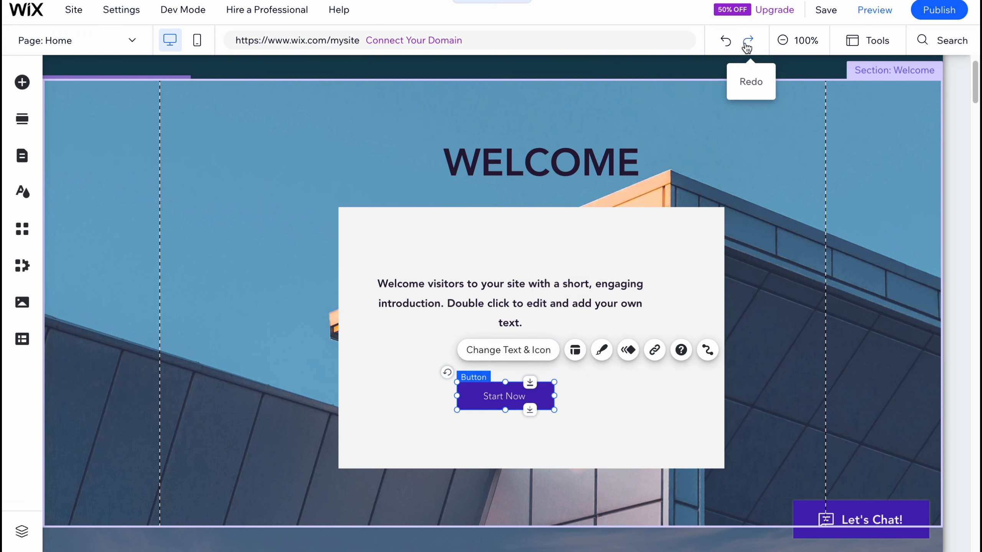
Step: Undo the moves of the Welcome section's button, paragraph, content box and heading
left_click(731, 43)
left_click(731, 45)
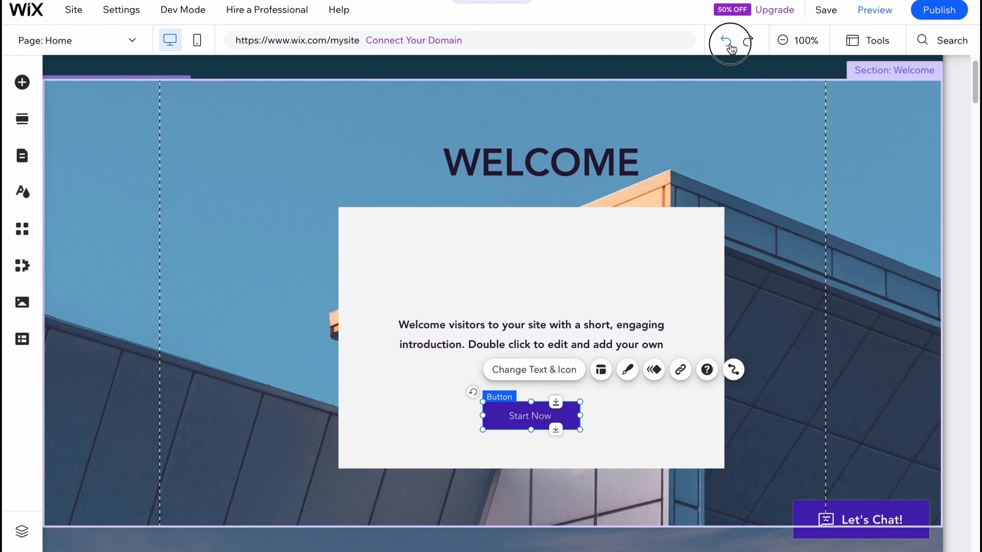
left_click(731, 45)
left_click(731, 46)
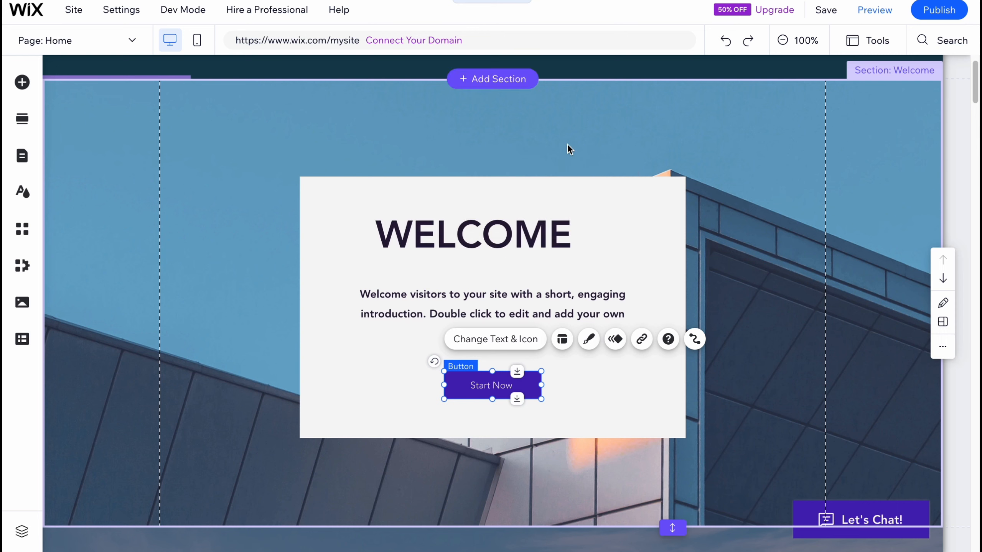
Step: Open the text settings of the WELCOME heading and examine the font, formatting, effects and spacing options
left_click(545, 224)
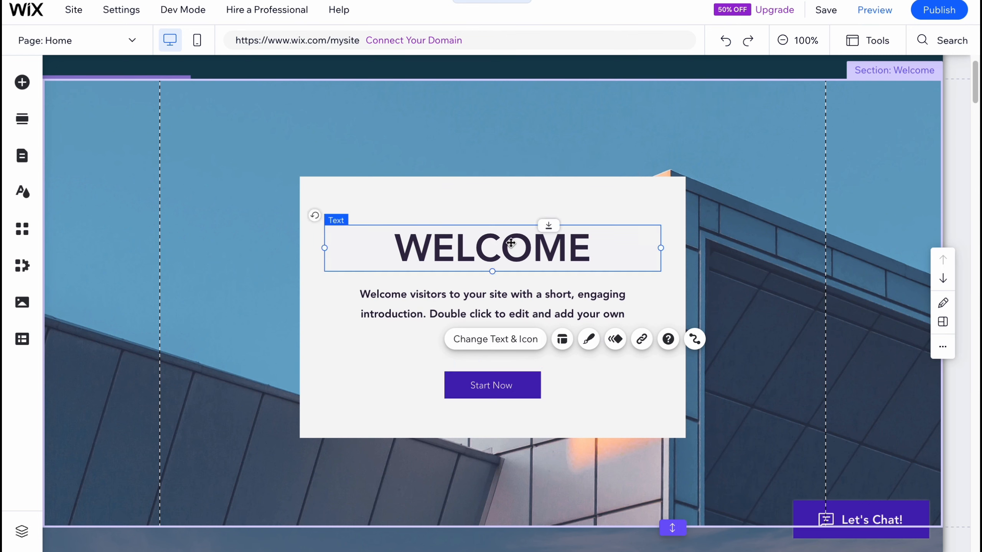
left_click(362, 195)
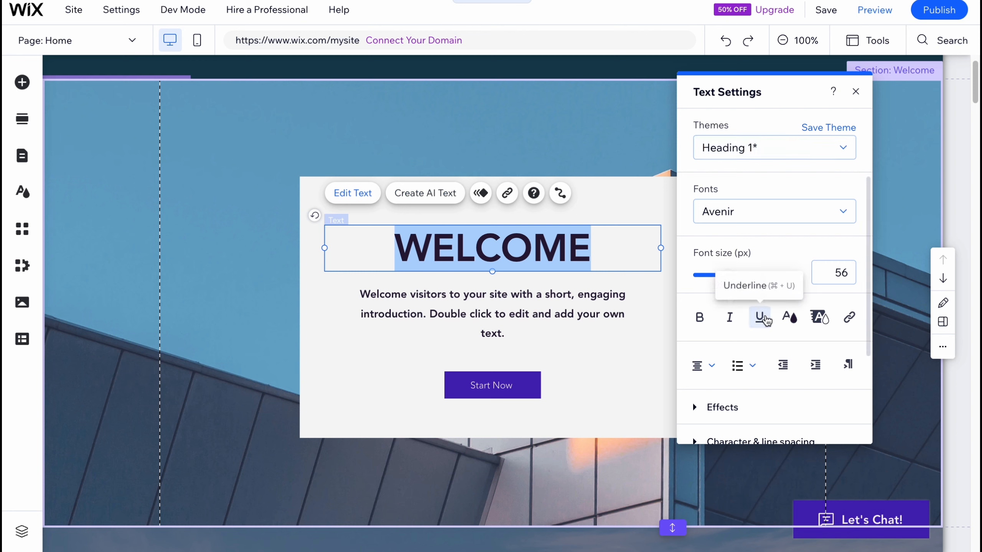
scroll(748, 388, "down", 2)
scroll(742, 364, "down", 1)
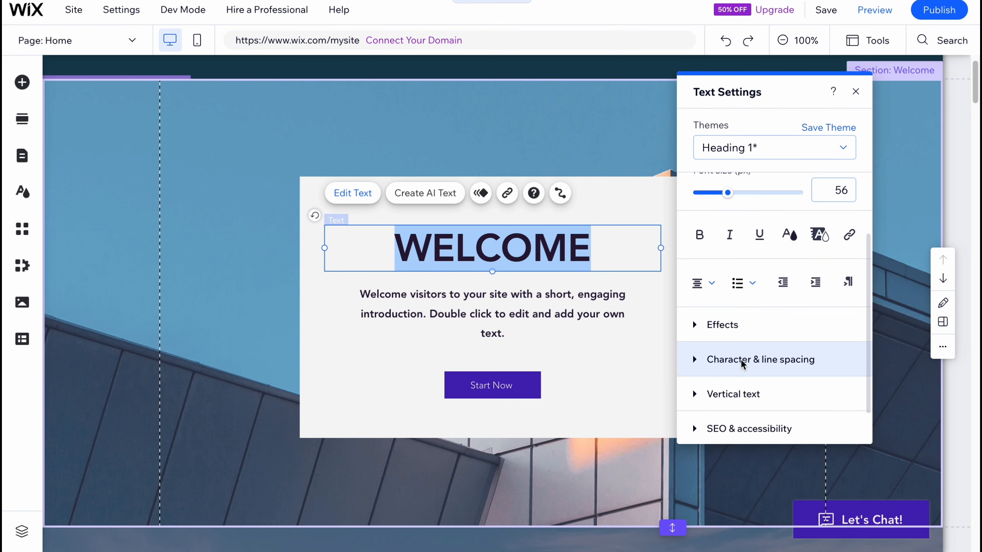
Step: Apply the Fade in animation to the WELCOME heading
left_click(480, 193)
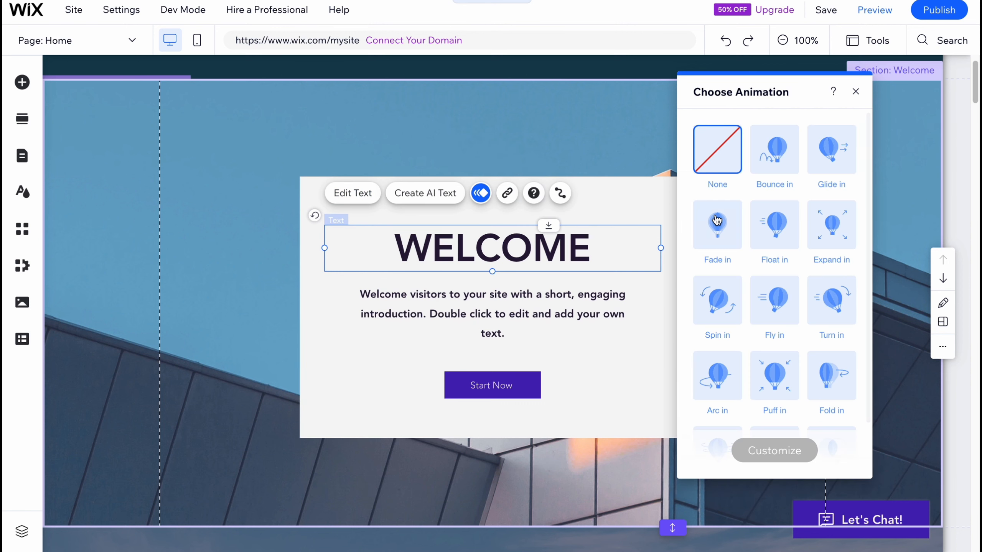
left_click(716, 234)
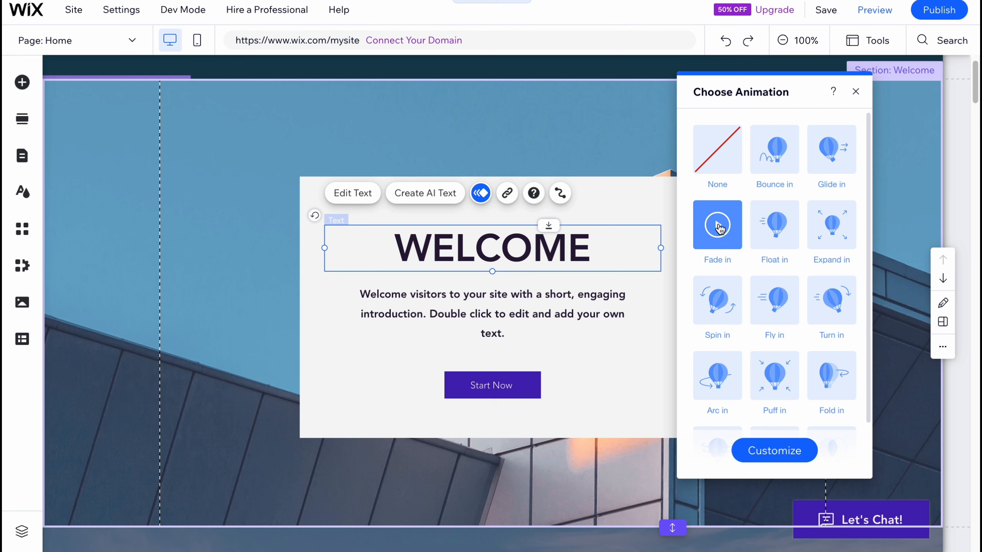
left_click(856, 94)
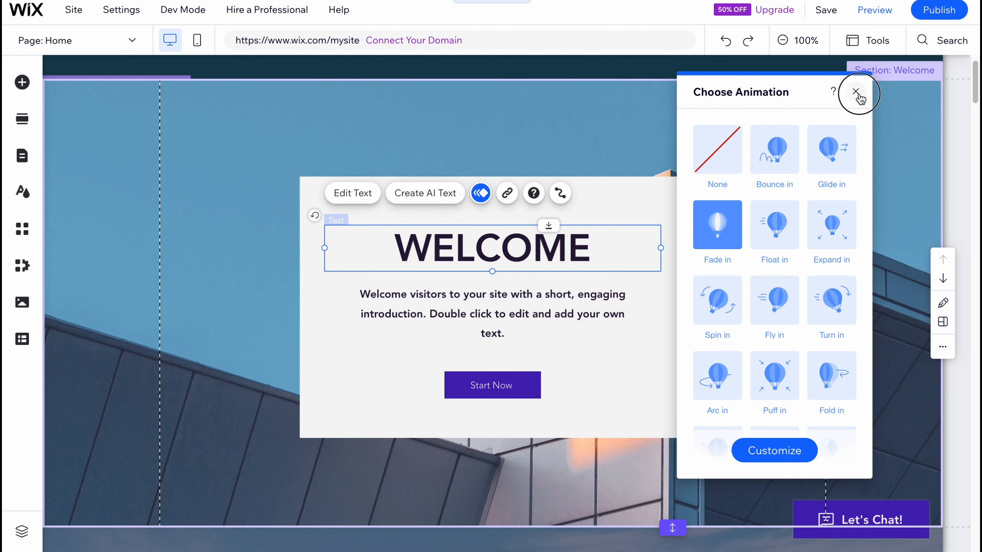
Step: Open the settings of the Start Now button and examine its web address, section or anchor, and top/bottom of page link options
left_click(487, 378)
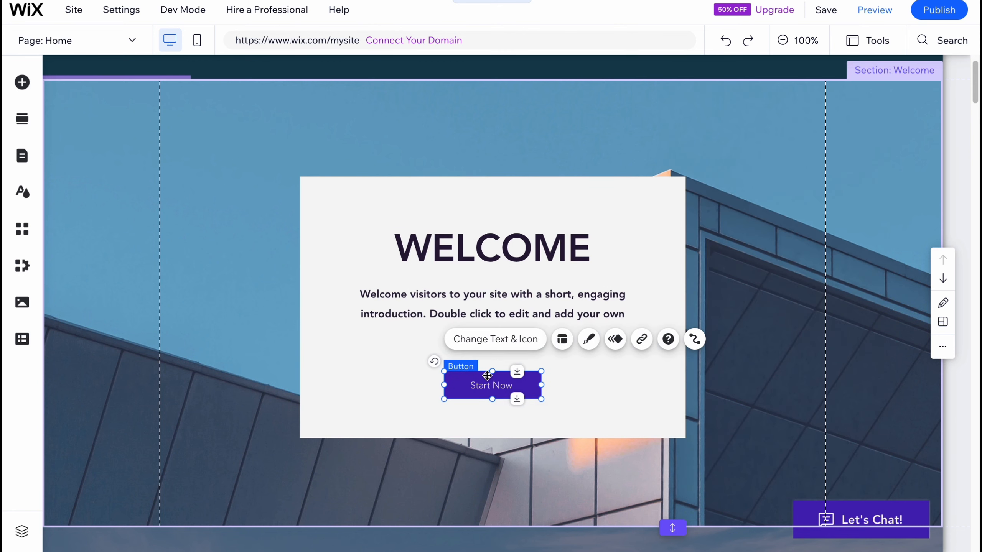
scroll(503, 348, "down", 1)
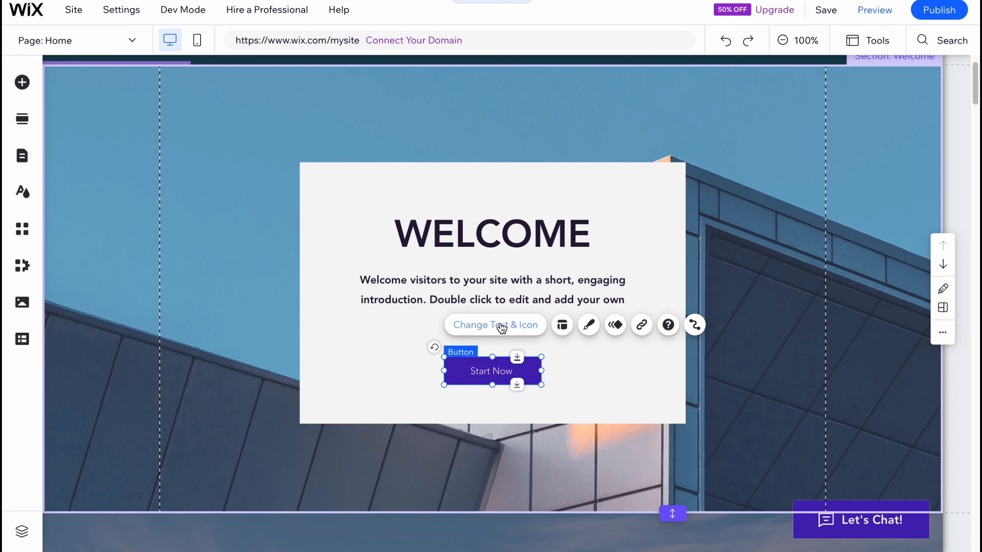
left_click(502, 326)
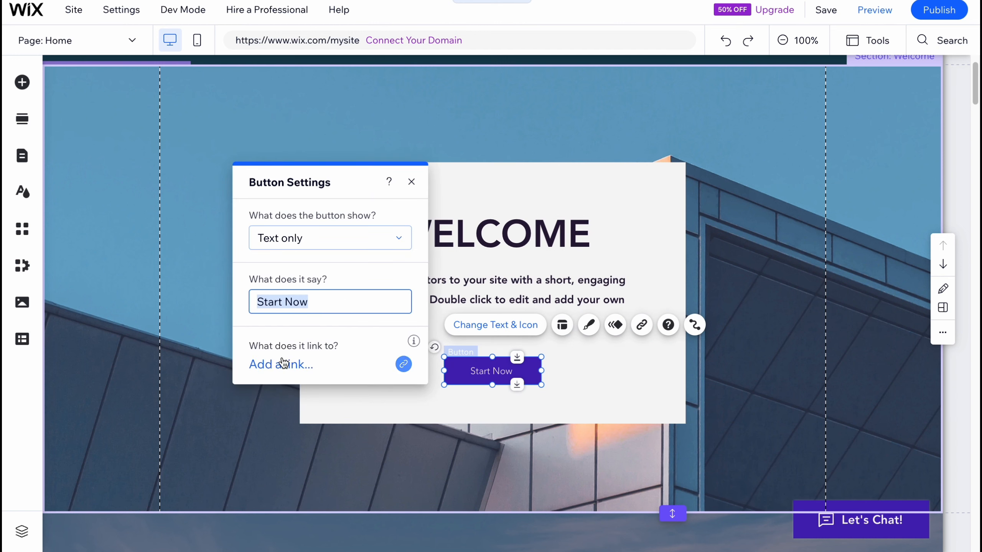
left_click(402, 364)
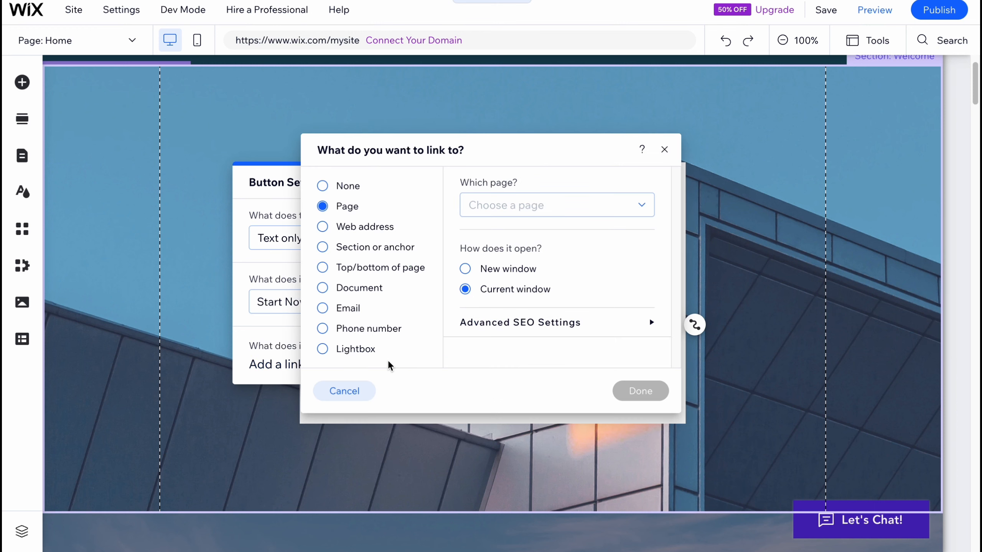
left_click(322, 227)
left_click(322, 248)
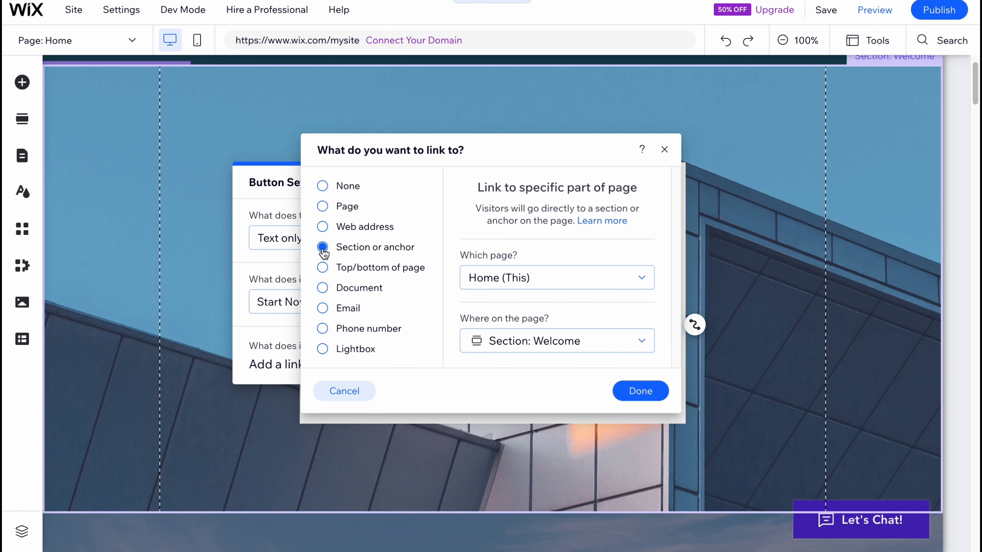
left_click(322, 267)
left_click(665, 150)
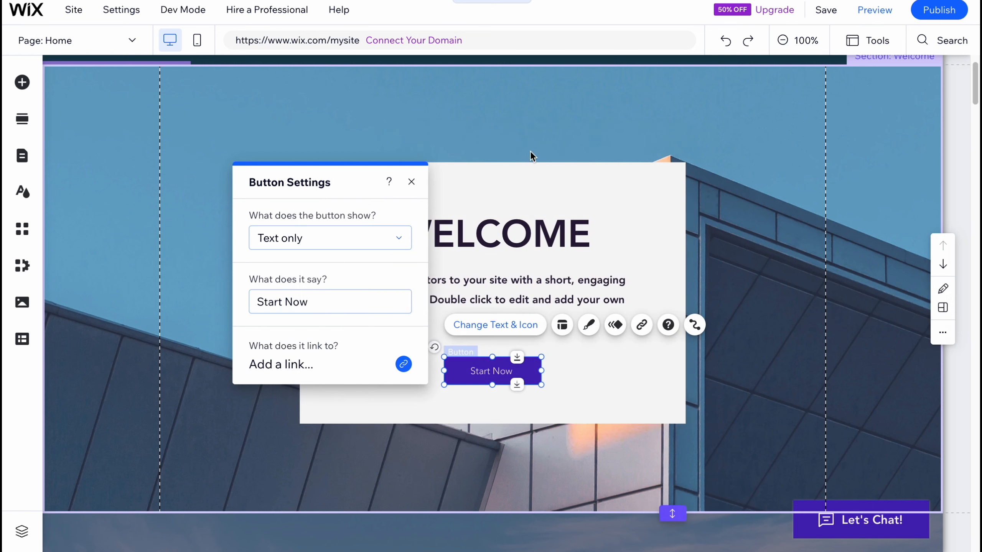
left_click(414, 181)
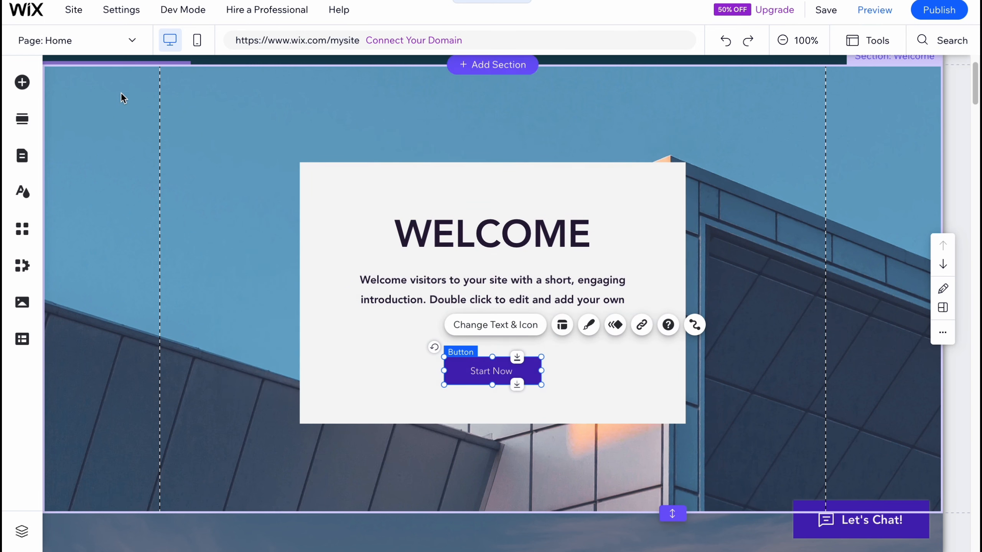
Step: Add the mountain road photo from the free Wix images and centre it over the content box's upper edge above WELCOME
left_click(20, 84)
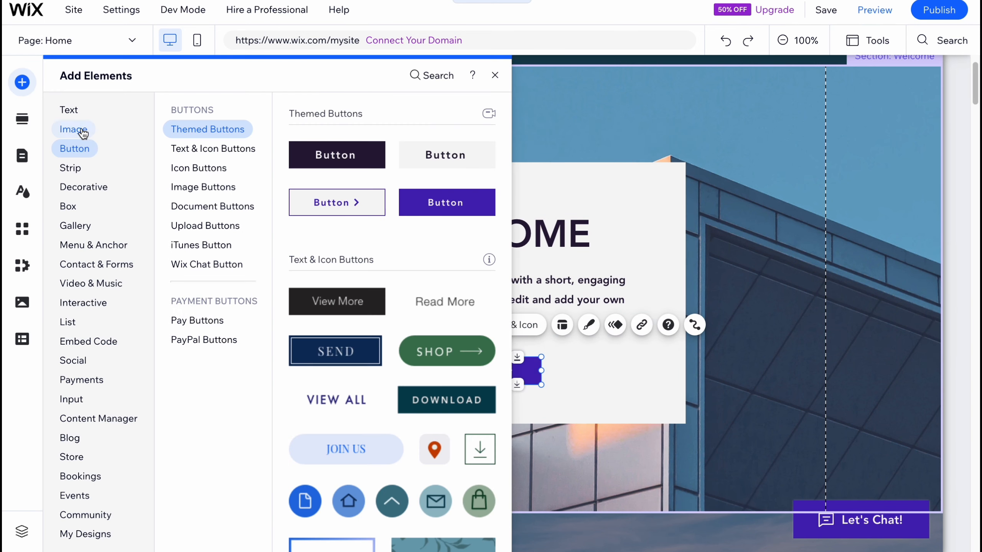
left_click(77, 131)
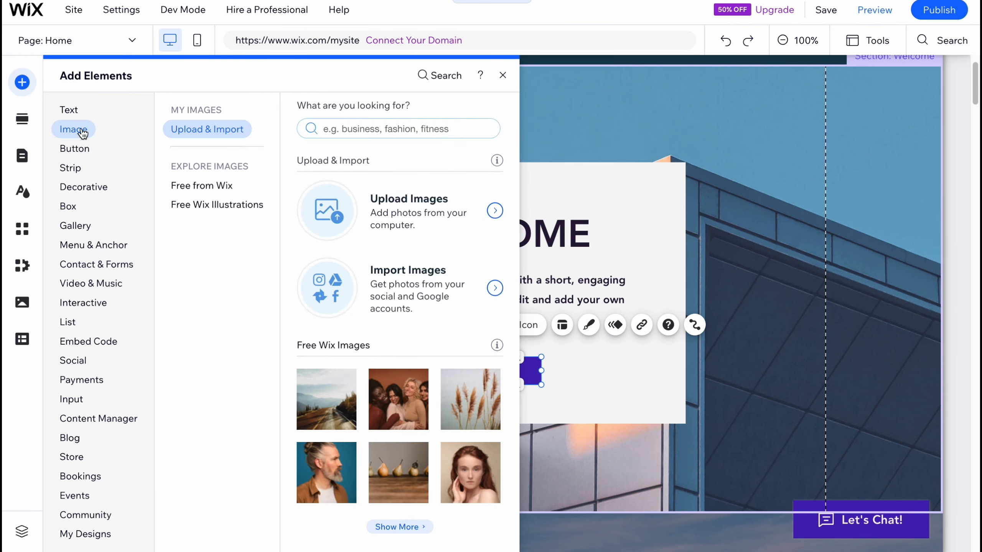
left_click(343, 405)
left_click_drag(698, 426, 278, 142)
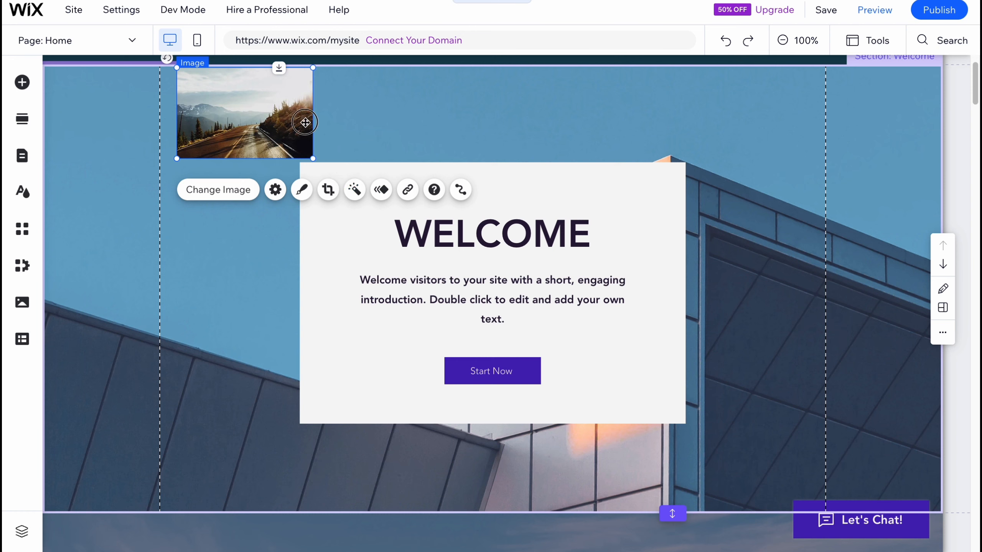
left_click_drag(273, 118, 520, 163)
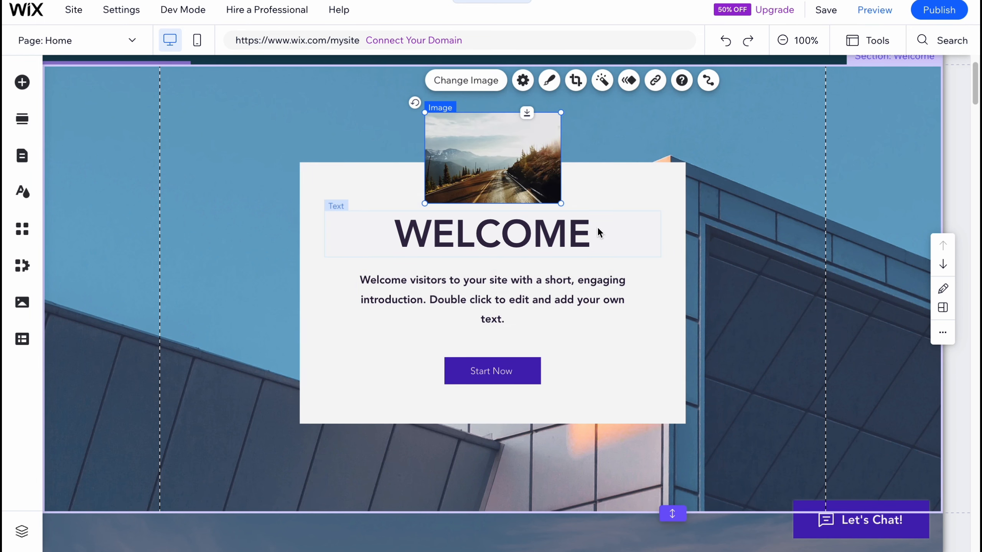
Step: Delete the New Properties section with the Explore button from the Home page
scroll(609, 278, "down", 2)
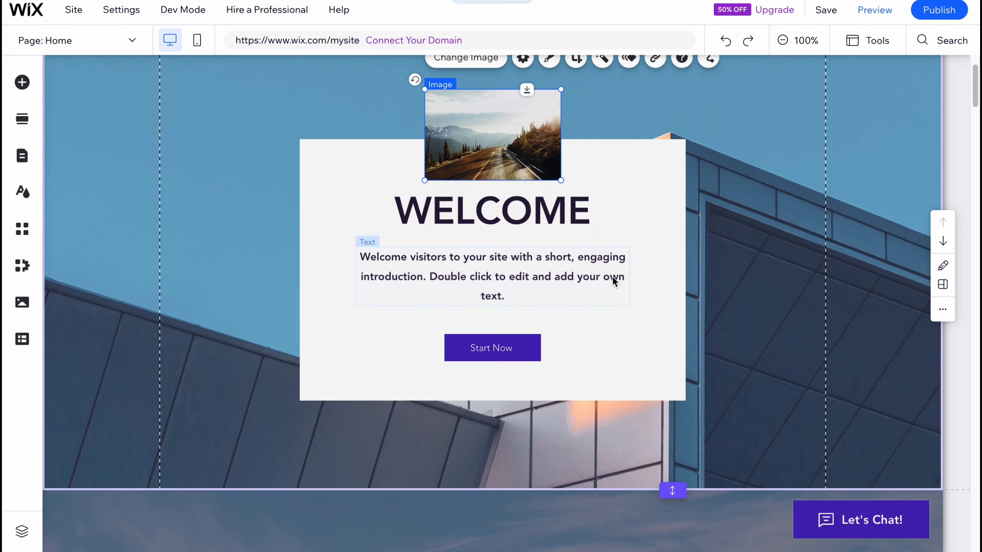
scroll(605, 275, "down", 15)
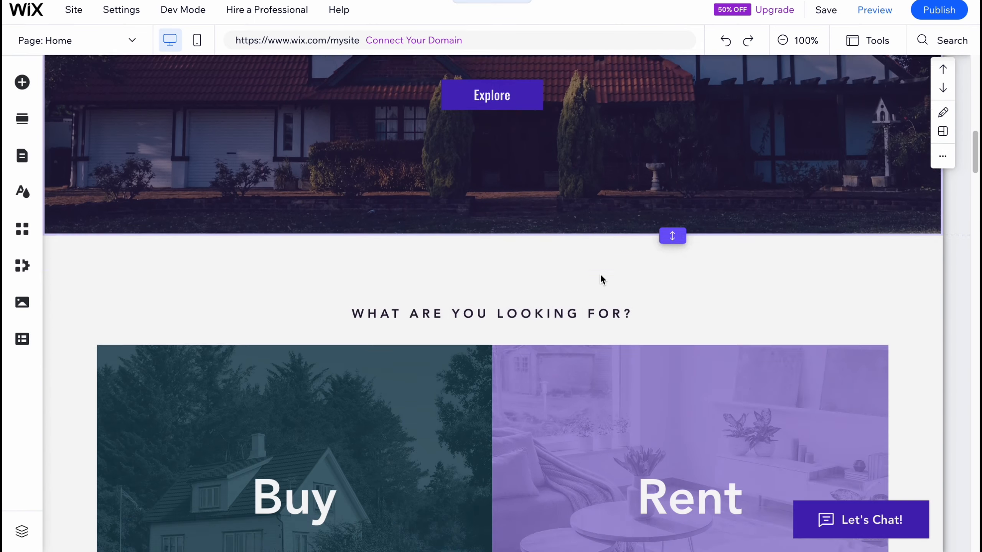
scroll(805, 237, "up", 5)
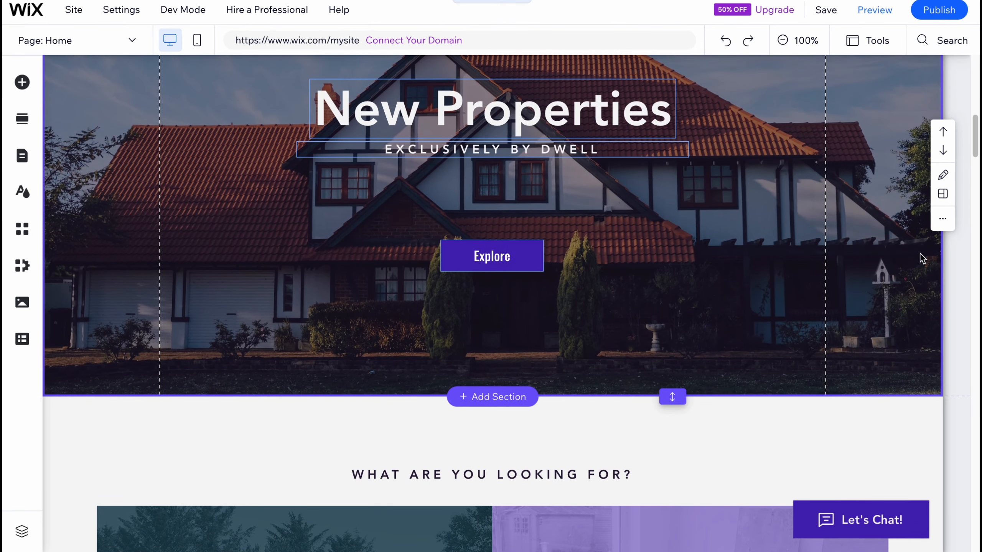
left_click(951, 221)
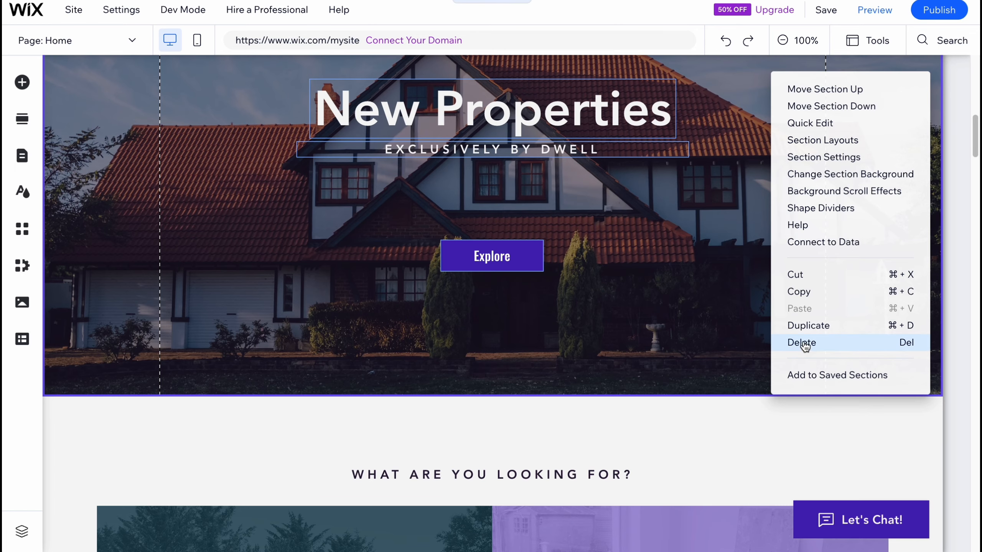
left_click(801, 342)
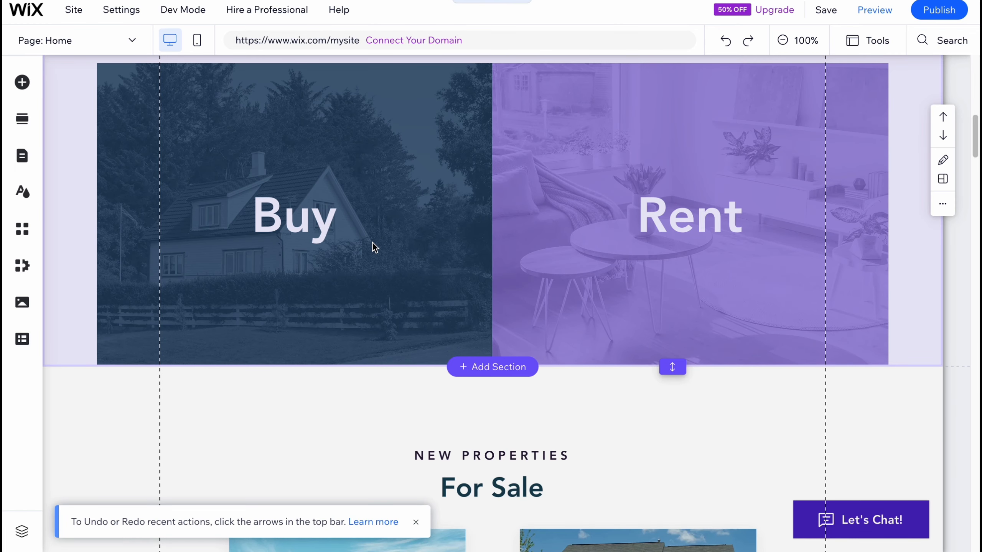
key("XF86AudioMute")
key("XF86AudioMute")
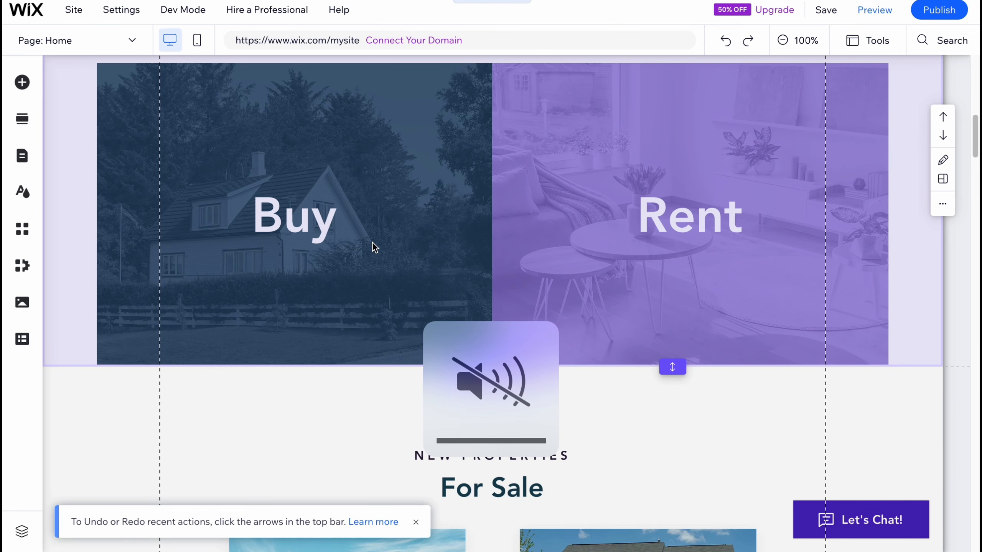
Step: Save the site with a free Wix.com domain and dismiss the confirmation
scroll(520, 292, "up", 10)
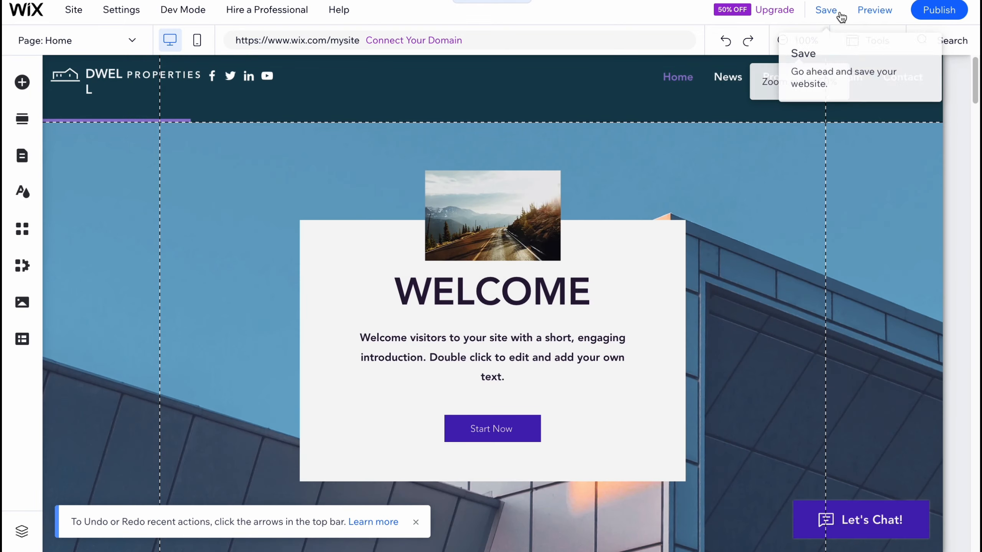
left_click(826, 10)
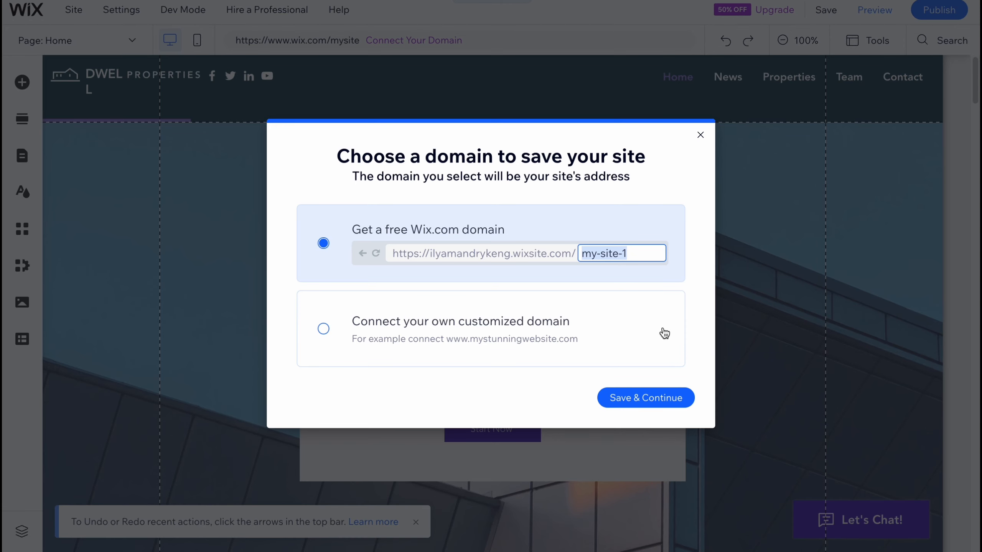
left_click(643, 398)
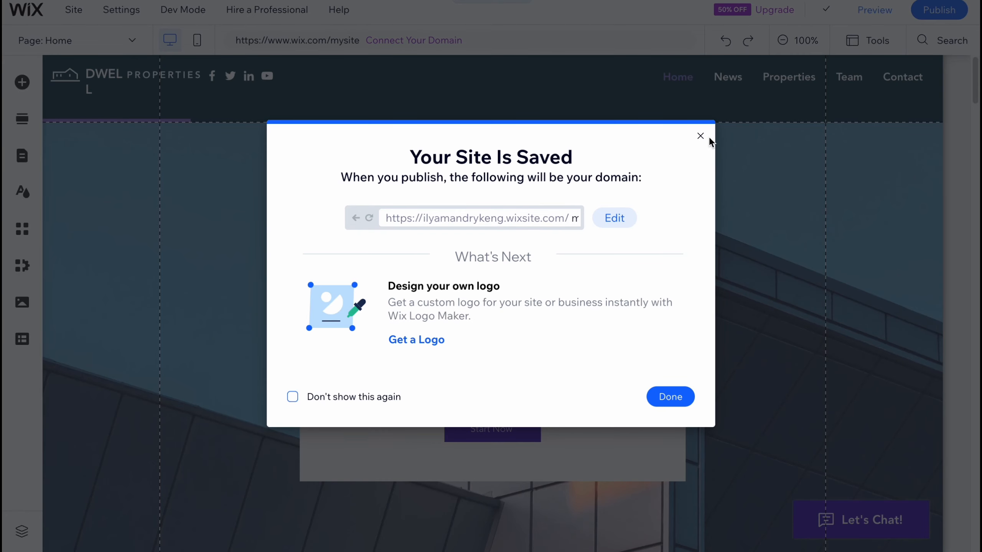
left_click(708, 139)
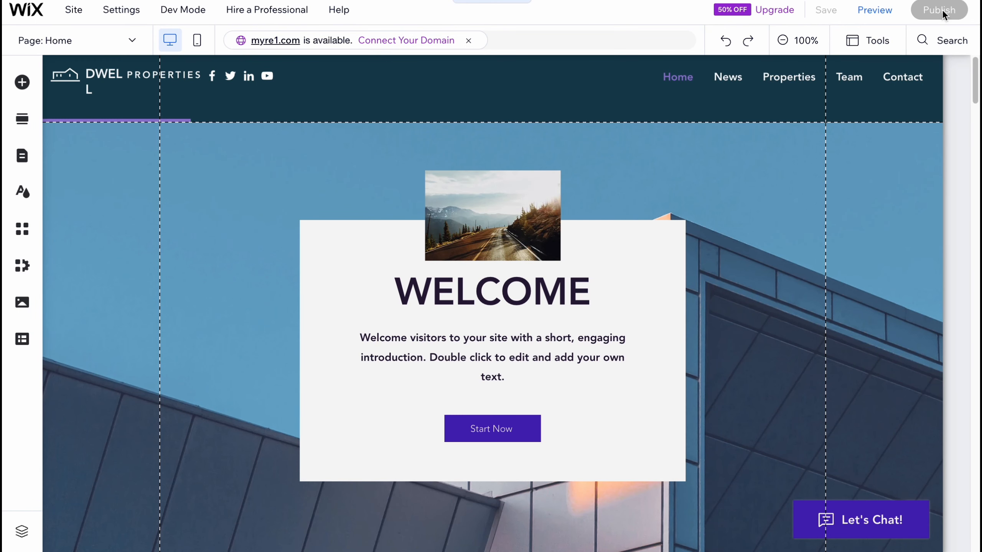
Step: Publish the site and view the live home page down through the For Sale property listings
left_click(944, 12)
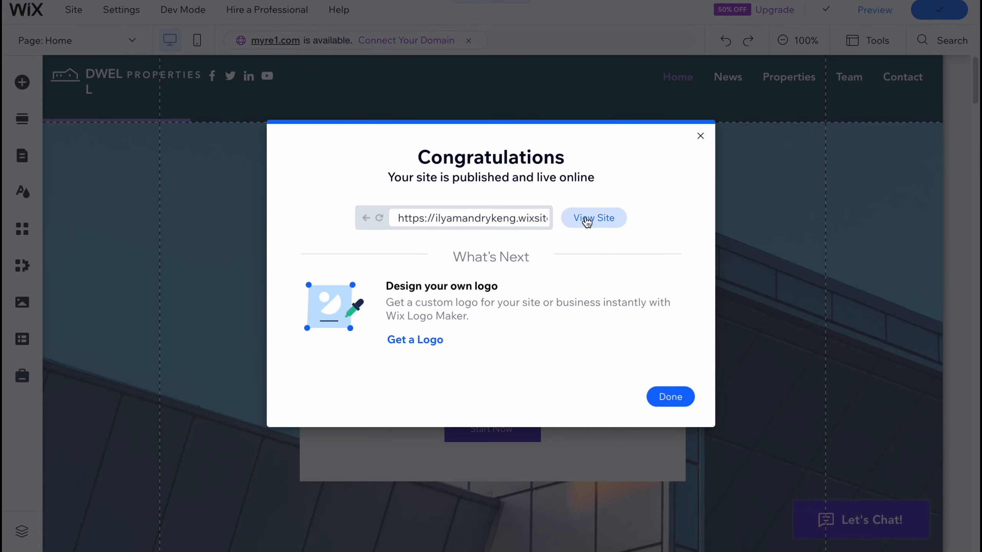
left_click(593, 218)
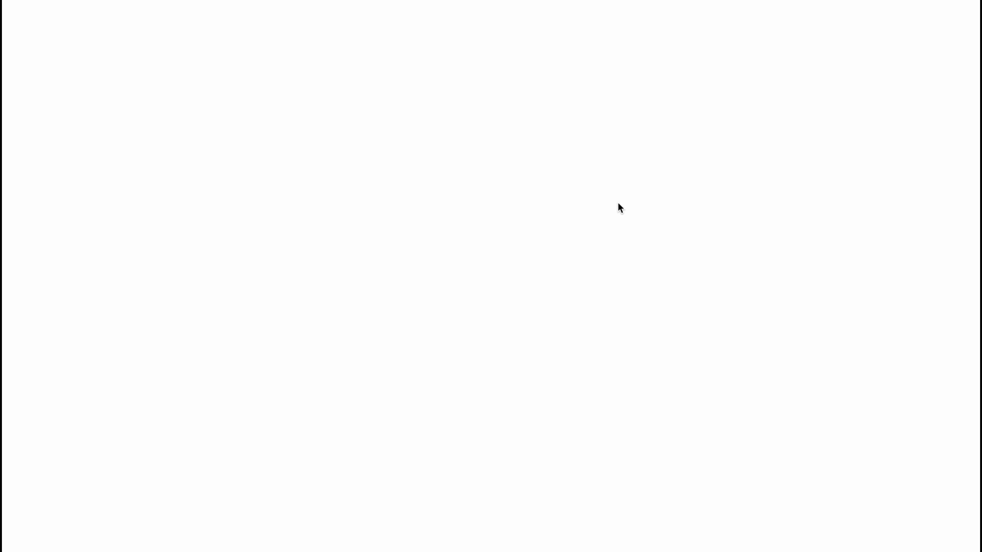
scroll(502, 209, "down", 5)
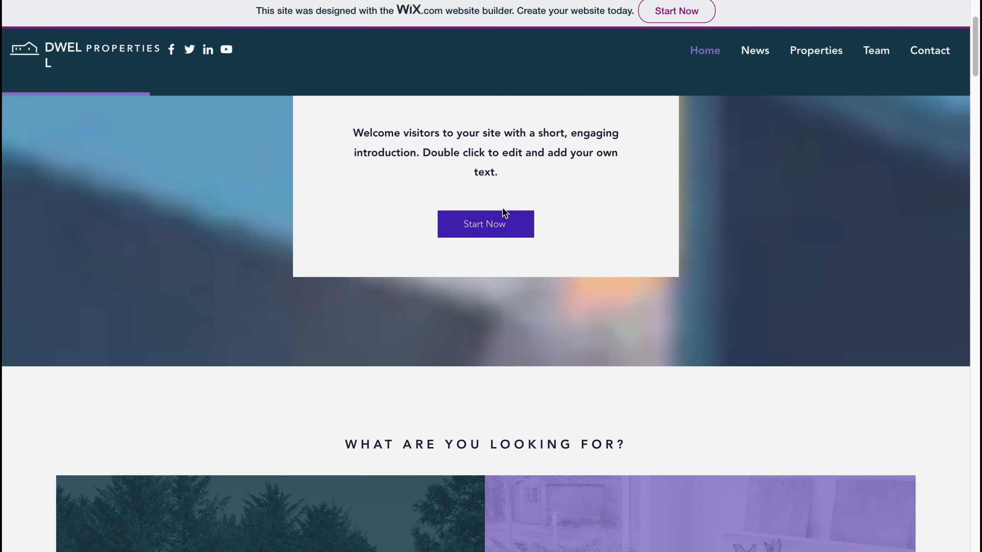
scroll(502, 209, "down", 20)
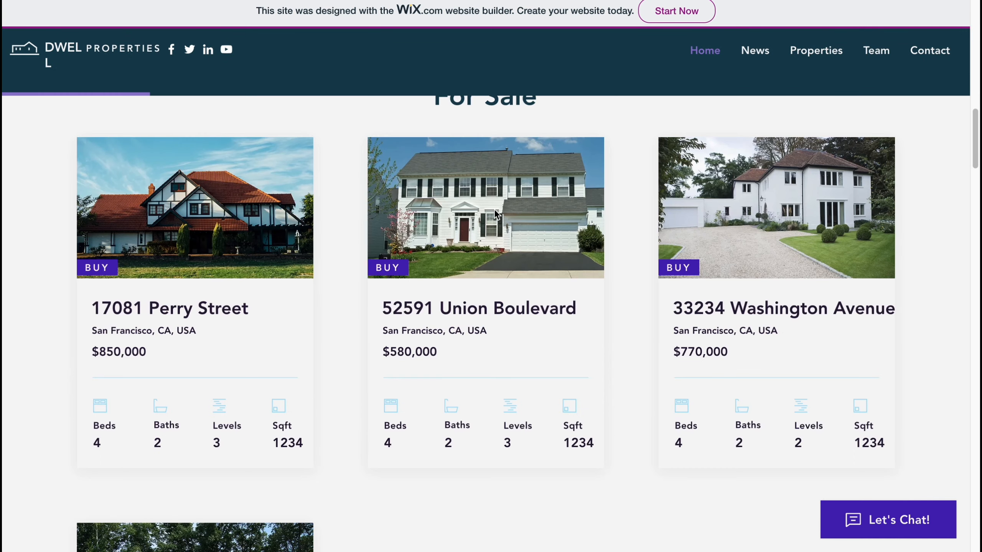
scroll(494, 209, "down", 3)
scroll(643, 255, "down", 3)
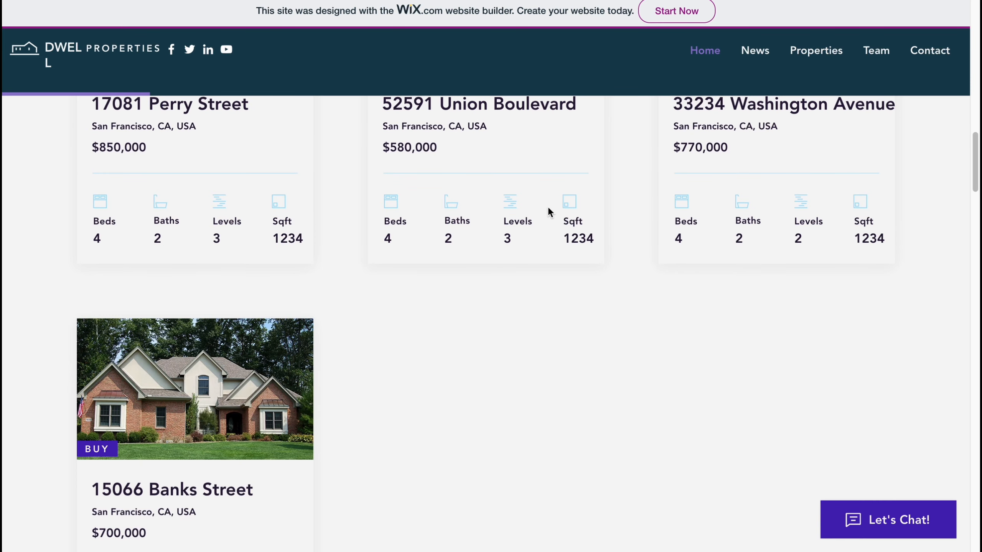
mouse_move(839, 50)
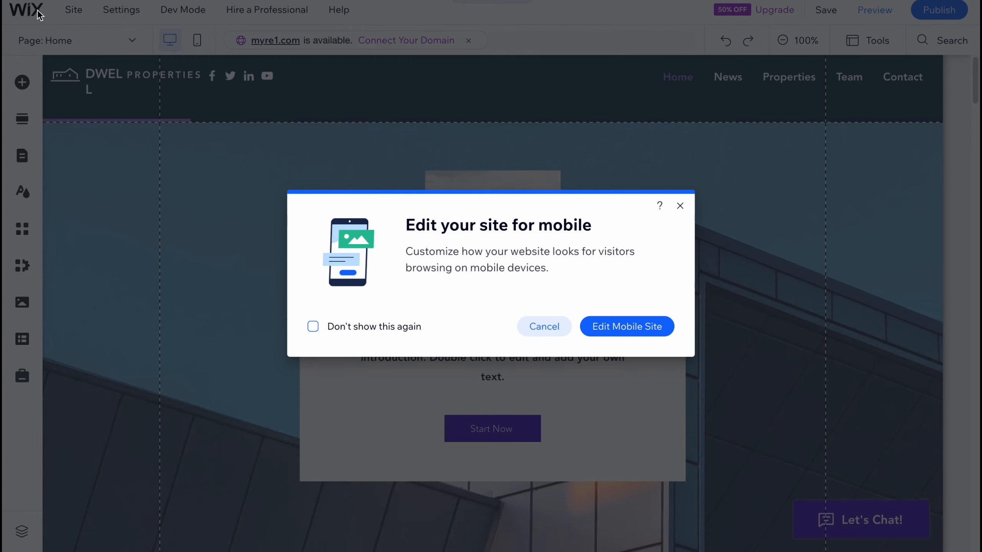
Step: Dismiss the mobile editing prompt, open the site's dashboard and look through the Marketing Home and Traffic Overview pages
key("Escape")
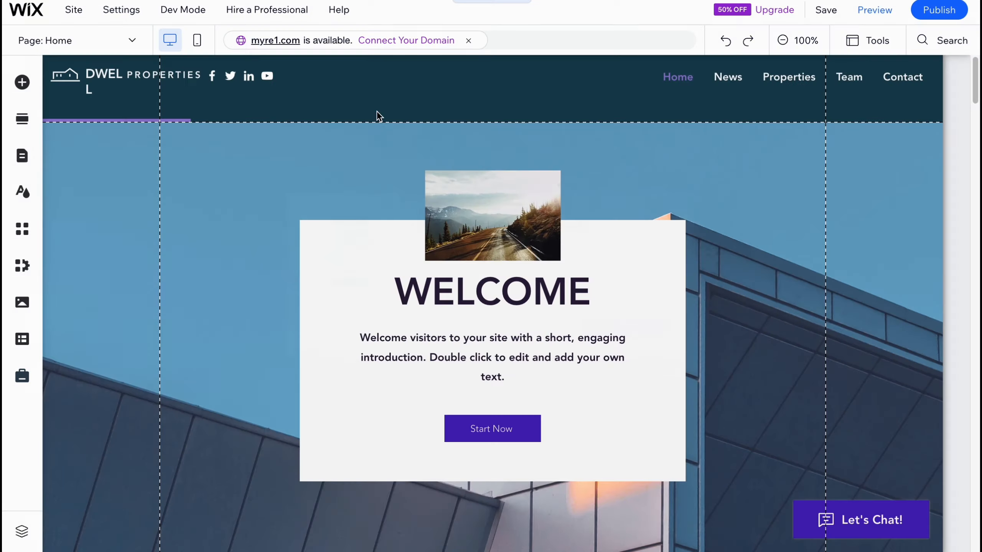
left_click(38, 13)
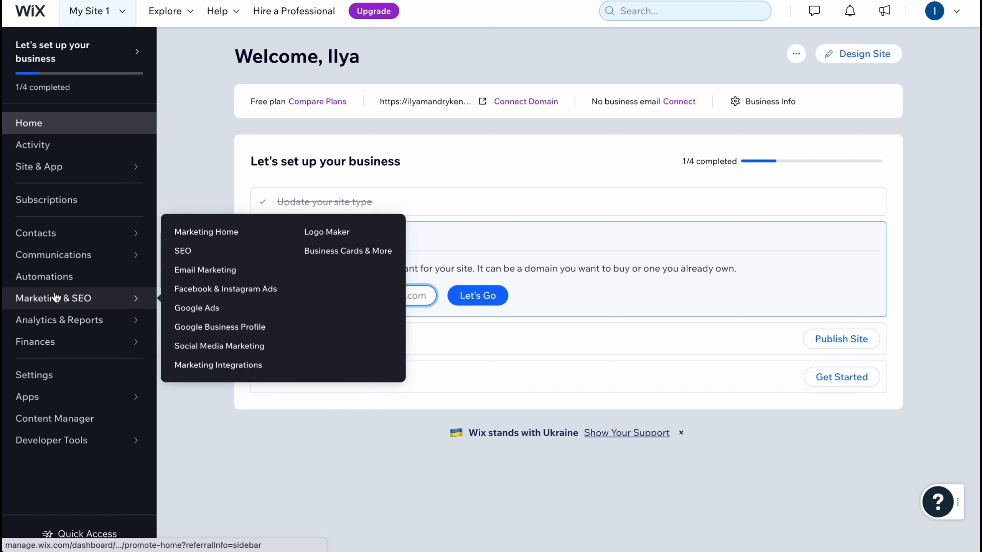
mouse_move(58, 321)
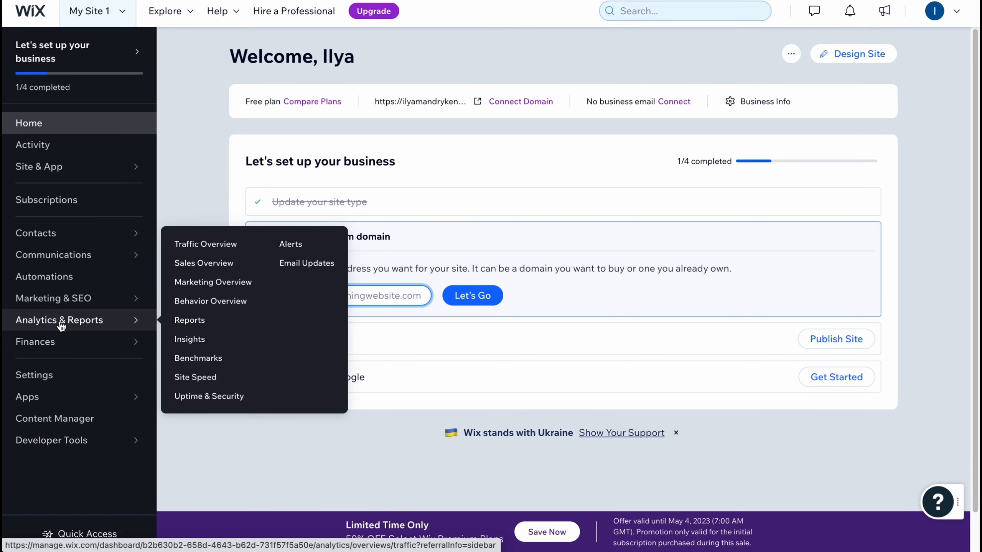
left_click(41, 302)
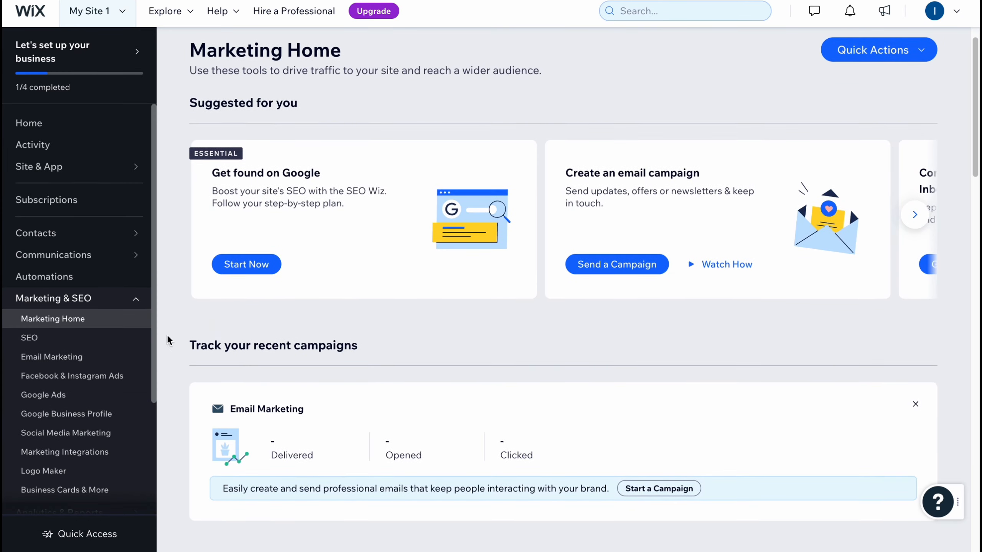
scroll(164, 336, "down", 5)
scroll(92, 335, "down", 4)
left_click(59, 360)
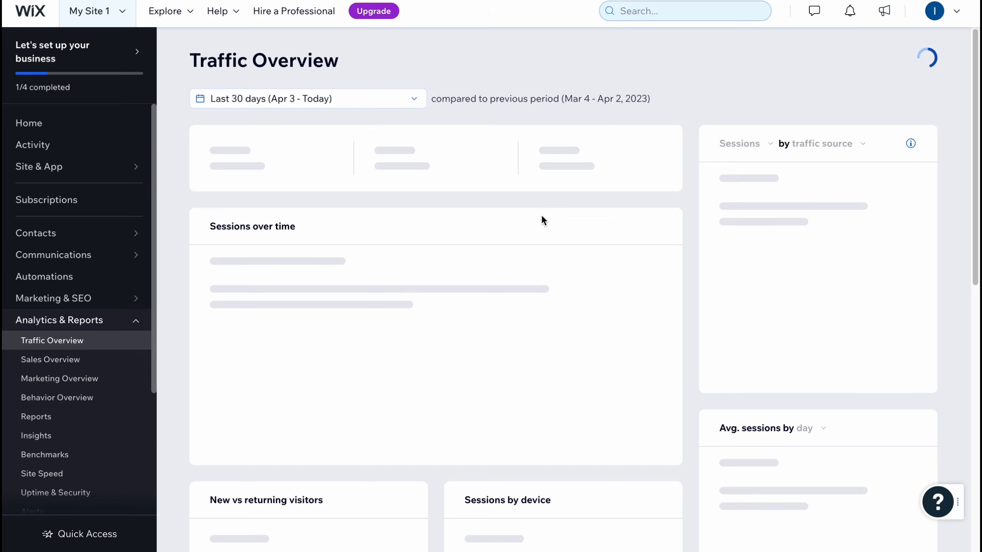
Step: Open the Premium plan upgrade options and compare the monthly prices of the Connect Domain, Combo, Unlimited and VIP plans
left_click(380, 13)
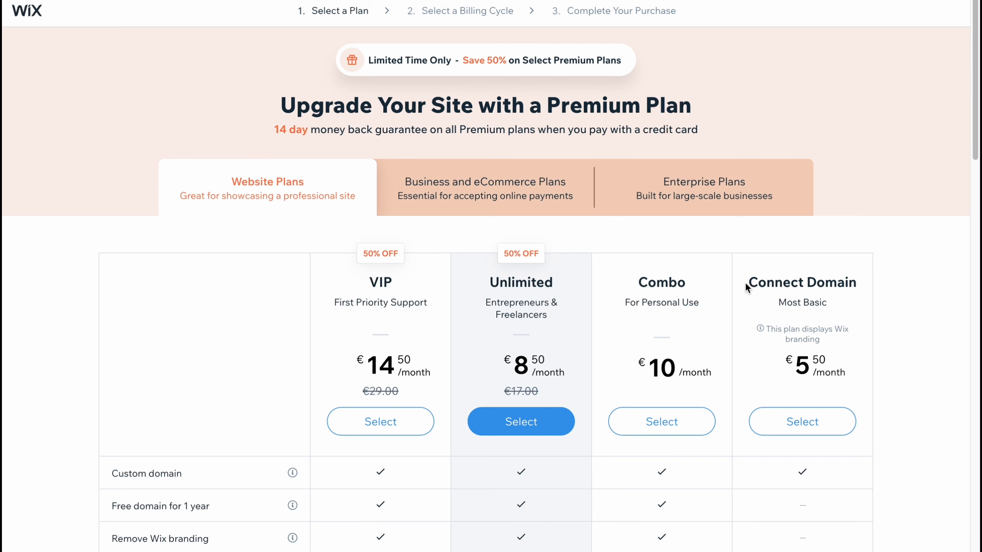
left_click_drag(749, 283, 856, 281)
scroll(869, 282, "down", 1)
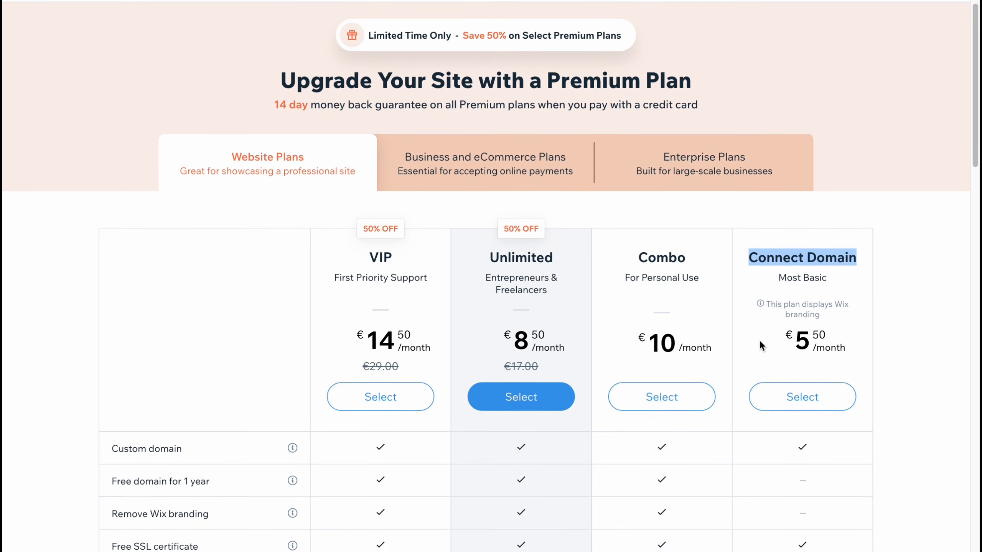
left_click(814, 339)
left_click_drag(651, 341, 667, 343)
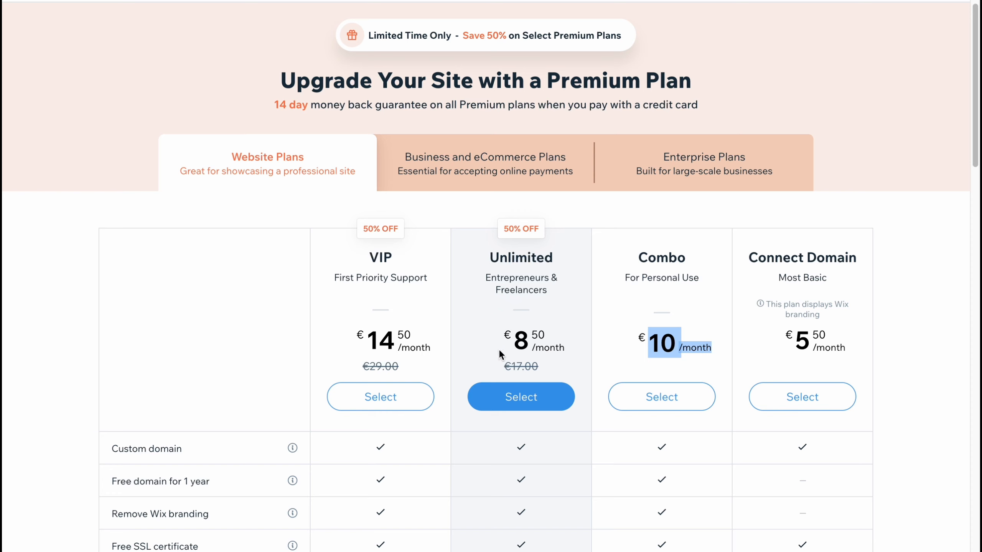
left_click(510, 365)
left_click_drag(515, 339, 565, 342)
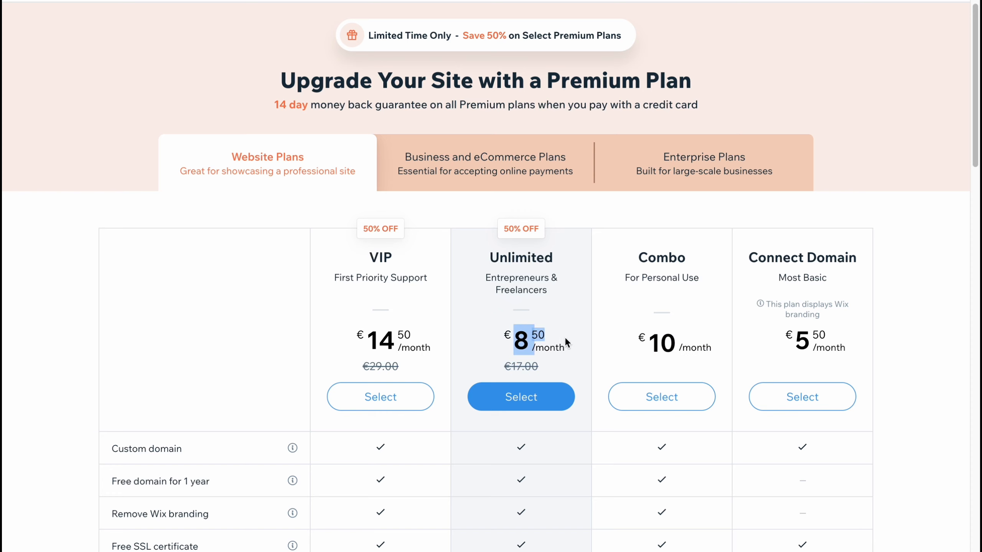
left_click(374, 358)
double_click(390, 366)
left_click_drag(367, 340, 421, 340)
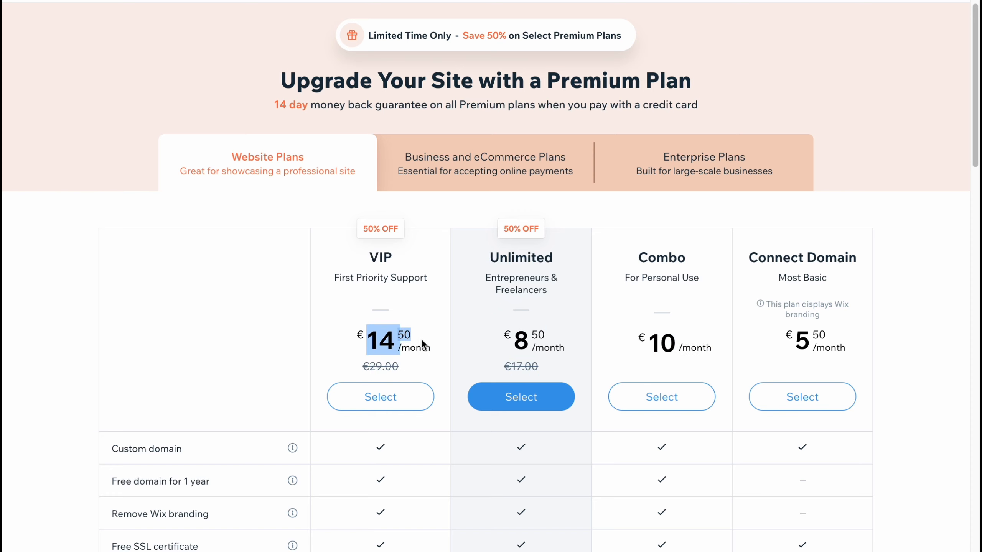
Step: Examine the feature comparison table of the website plans, including bandwidth, storage space and video hours
scroll(421, 339, "down", 3)
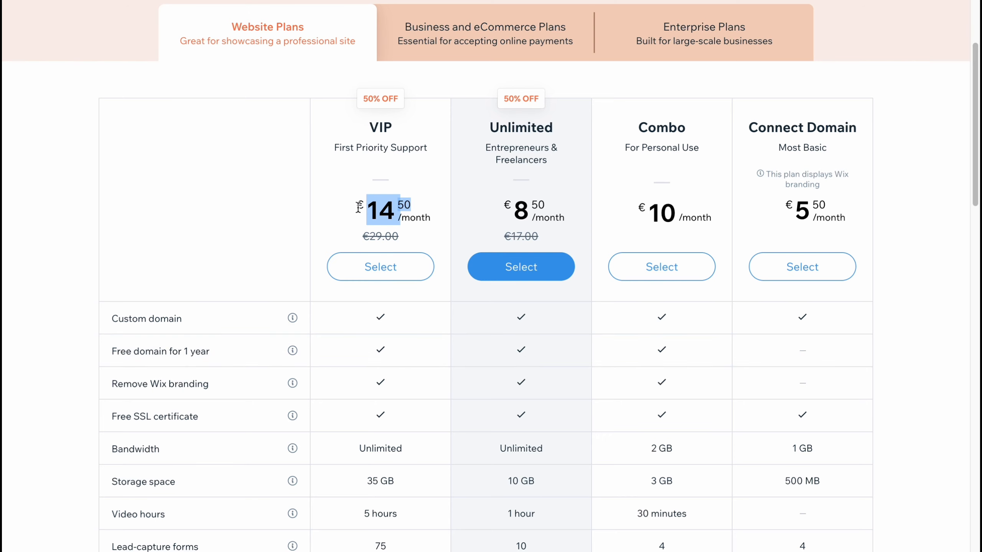
scroll(771, 333, "down", 4)
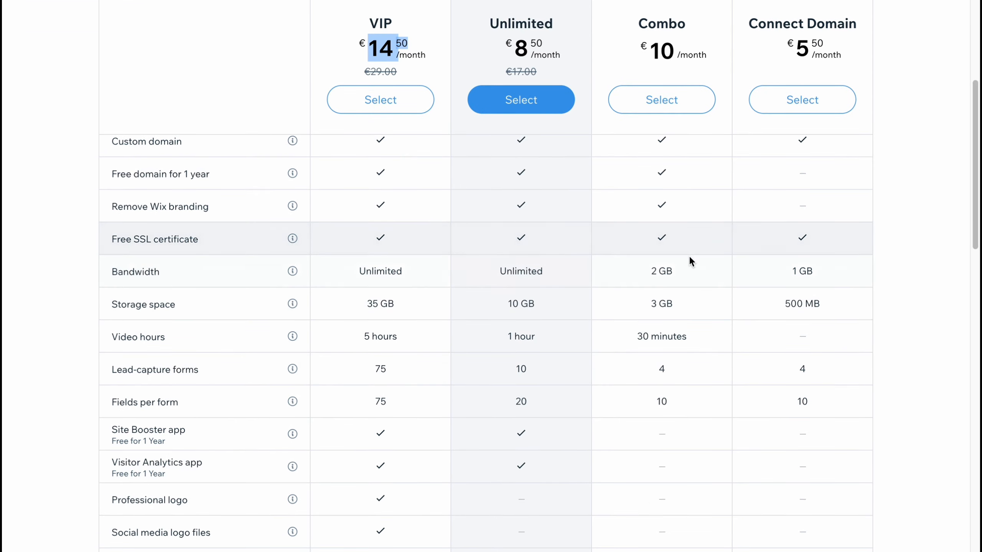
scroll(689, 255, "up", 7)
scroll(855, 250, "down", 3)
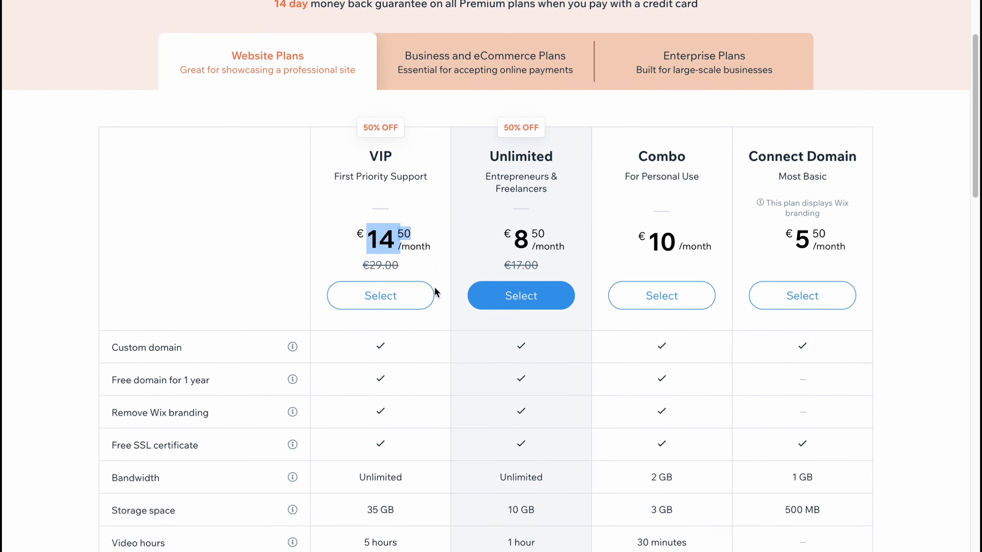